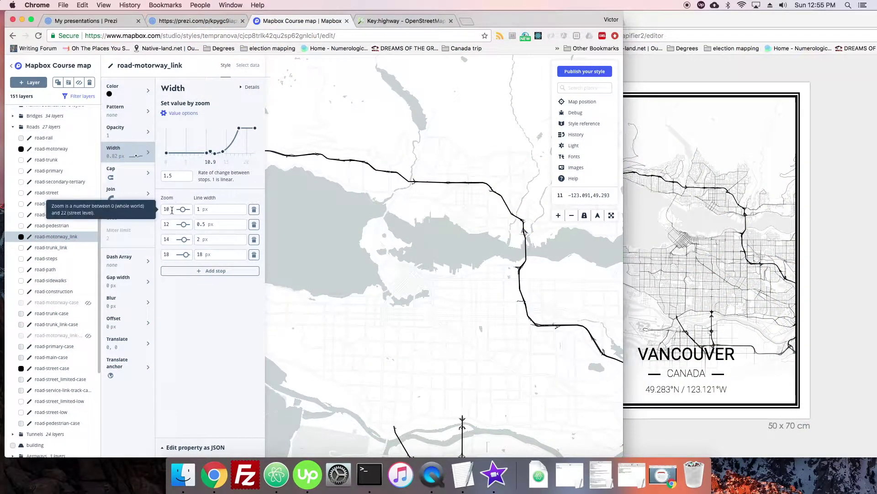
Inspect the zoom levels of road-motorway_link's width stops, ending on the zoom-10 stop
double_click(175, 208)
click(172, 223)
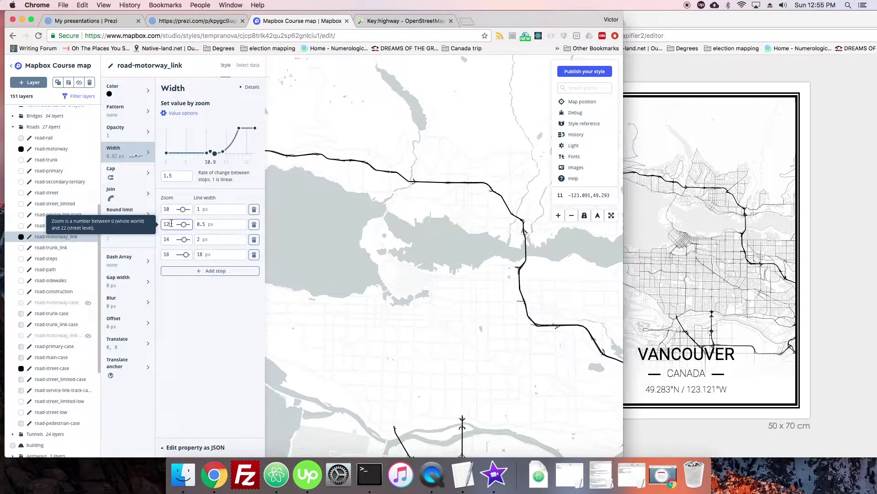
double_click(164, 239)
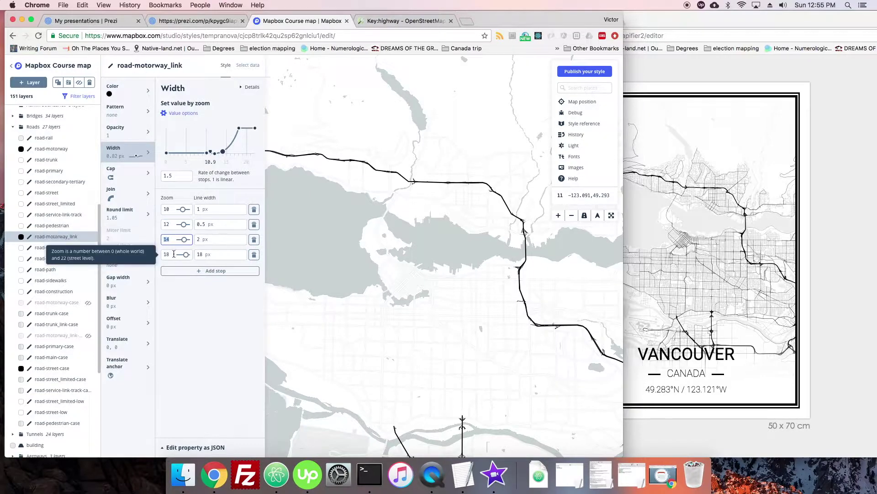
double_click(166, 254)
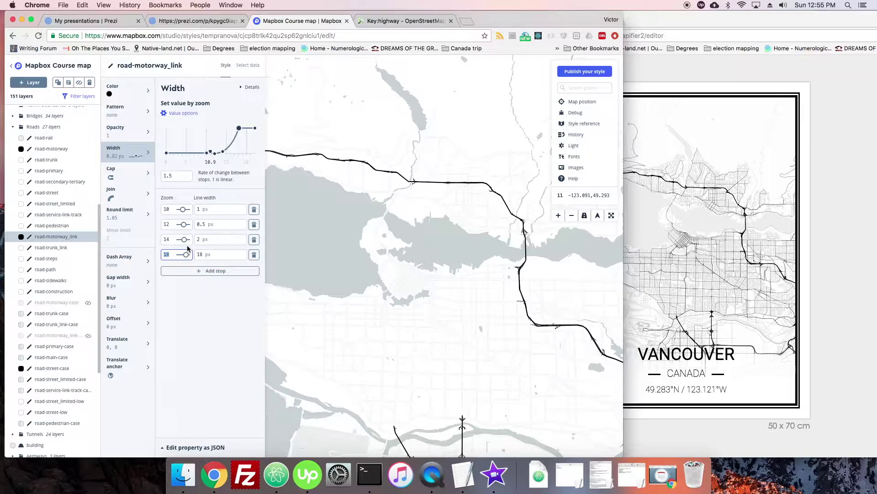
scroll(421, 272, down, 5)
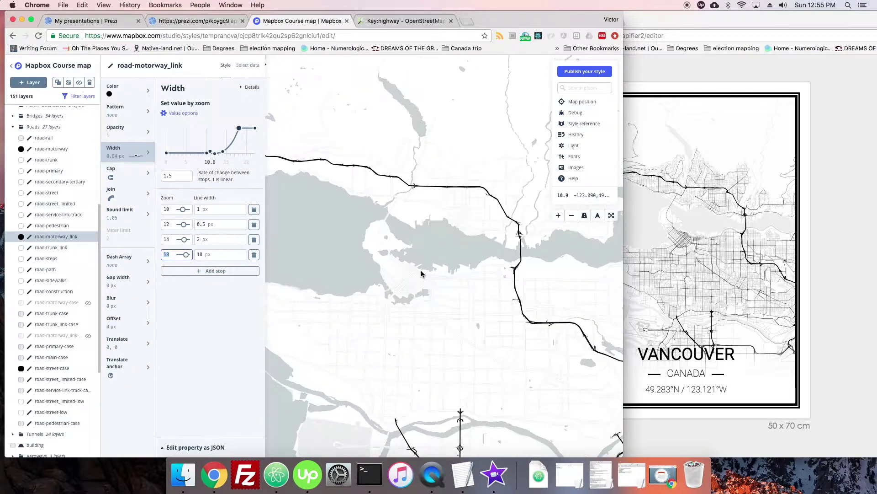
scroll(421, 273, up, 5)
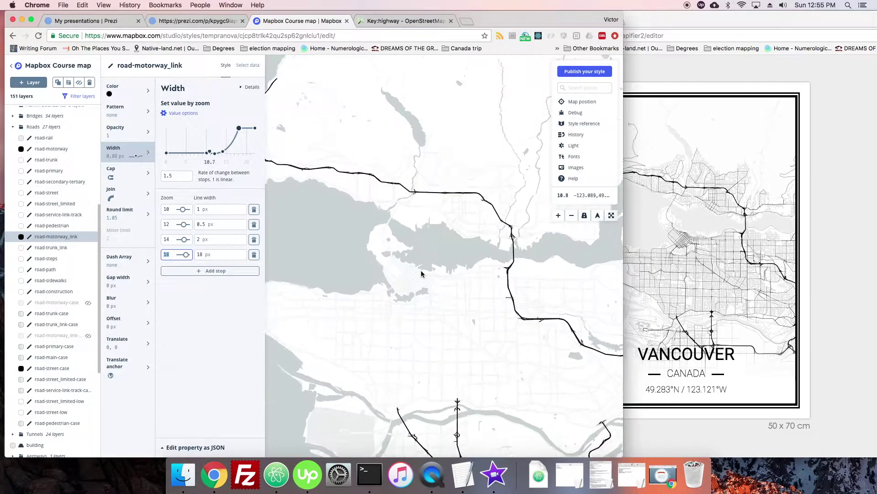
scroll(421, 273, down, 2)
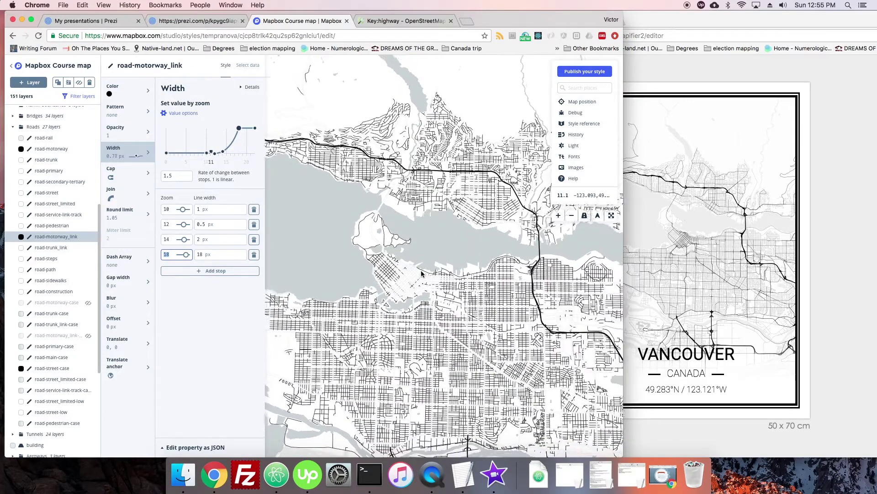
scroll(421, 273, up, 2)
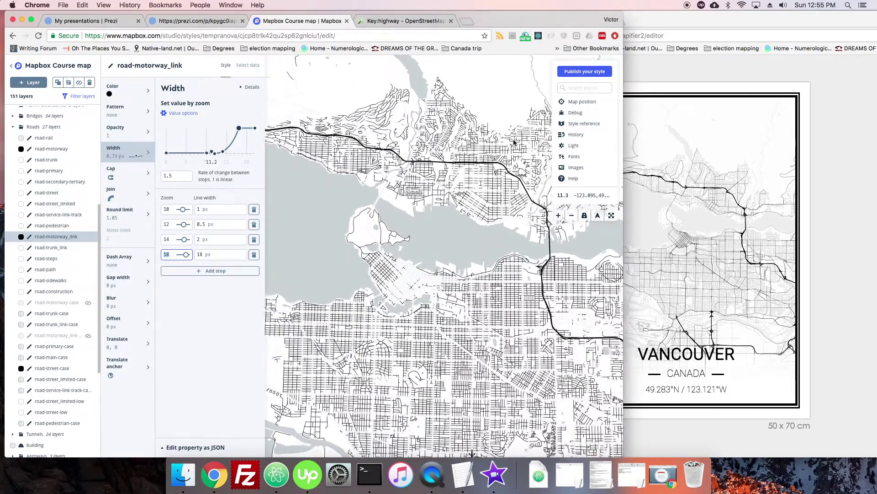
scroll(451, 199, down, 4)
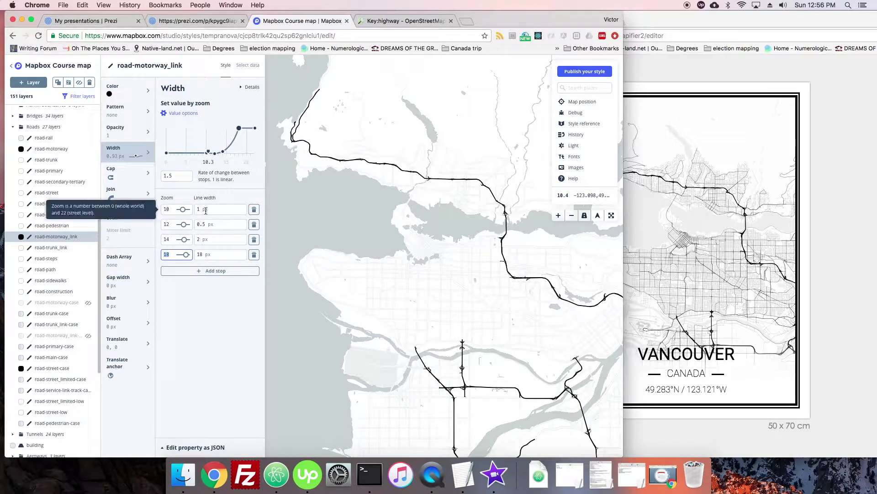
click(169, 210)
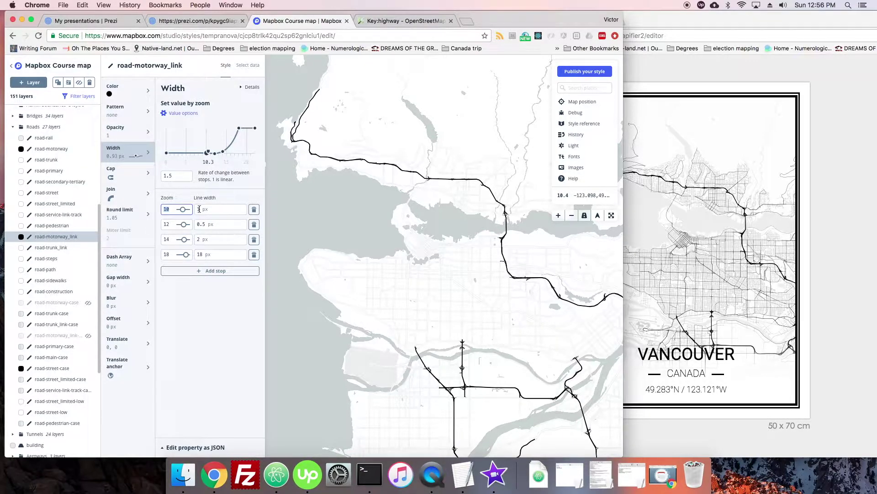
Enter 1.5 px as the zoom-10 line width after trying 0.5 and 2
click(194, 209)
text(0.5)
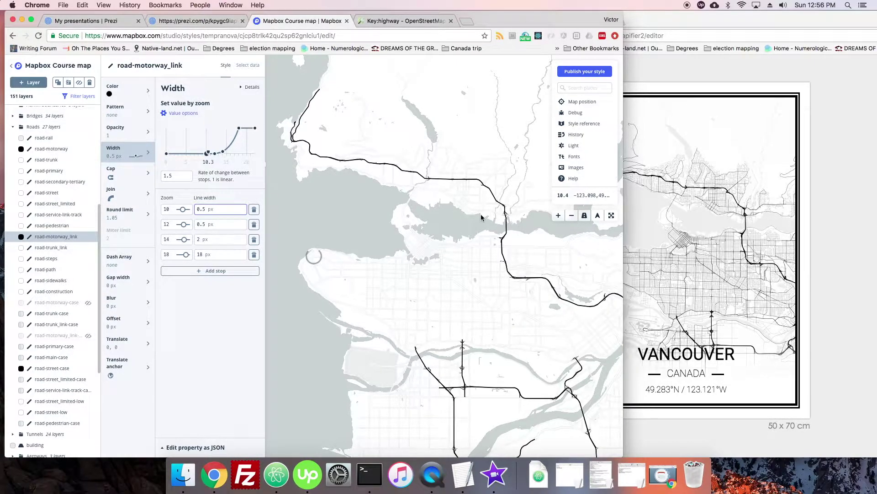
key(BackSpace)
key(BackSpace)
key(BackSpace)
text(2)
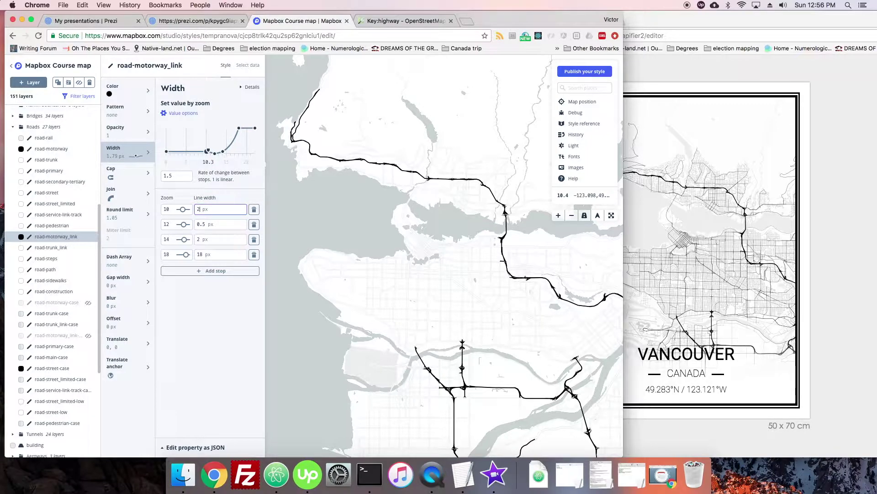
key(BackSpace)
text(1.5)
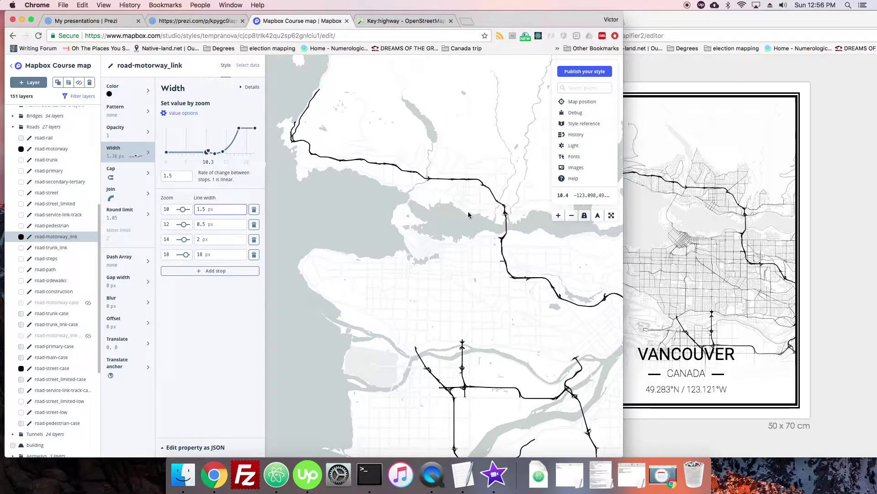
Compare the result against the Mapify poster, then return to the style editor
scroll(468, 215, up, 5)
click(736, 217)
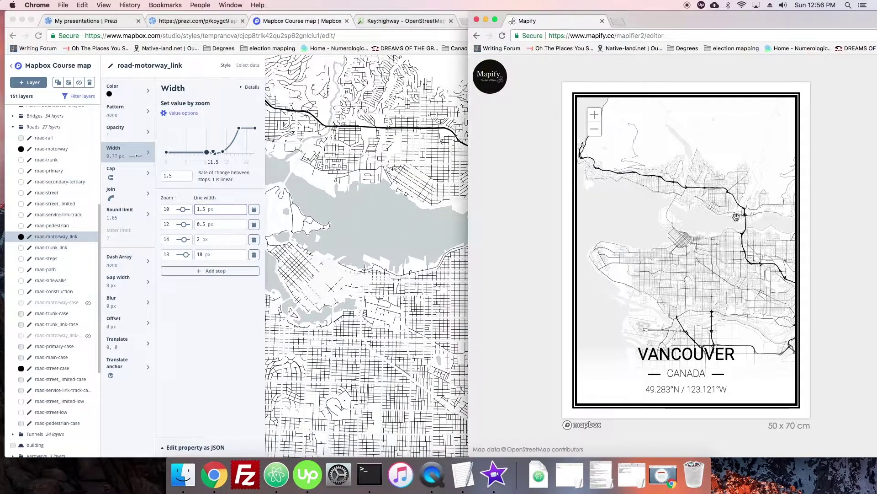
scroll(737, 217, up, 5)
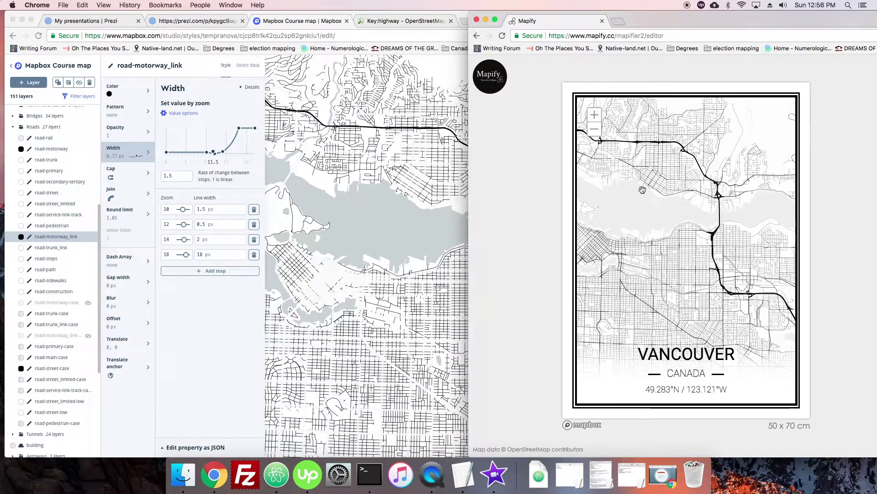
key(super+grave)
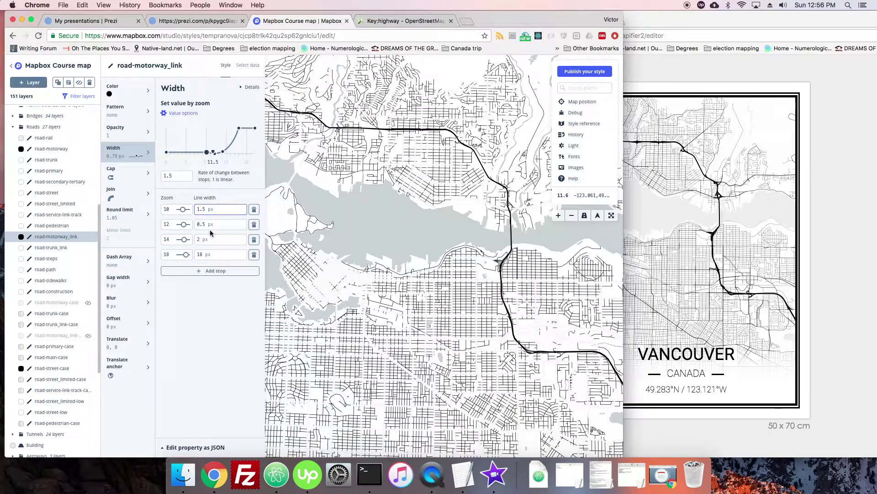
Delete the zoom-12 width stop and set the zoom-18 line width to 36 px
click(254, 224)
scroll(512, 219, up, 5)
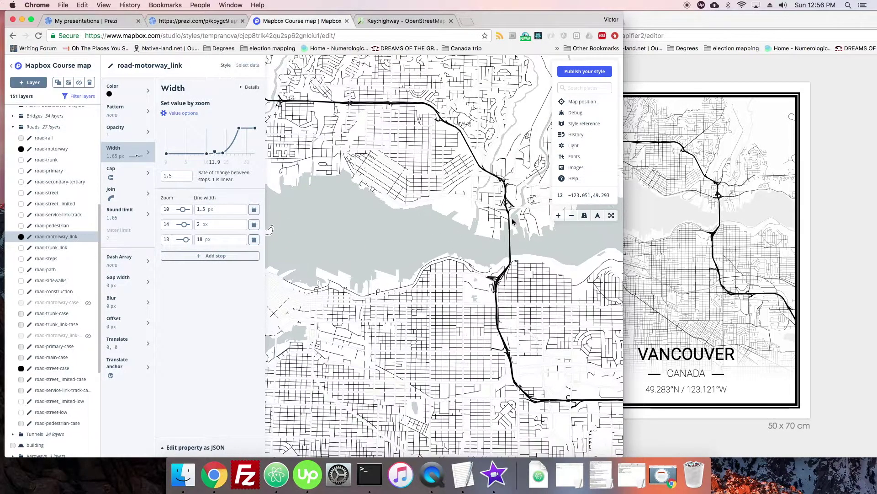
scroll(512, 223, up, 3)
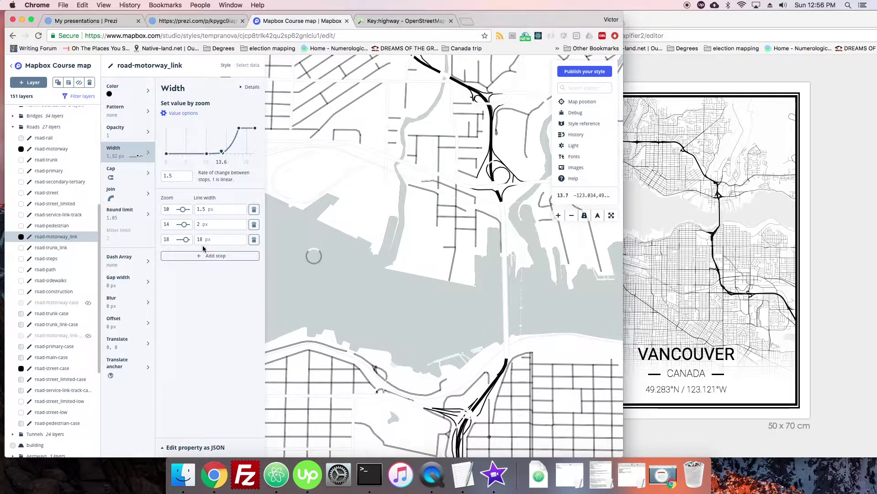
double_click(200, 239)
text(36)
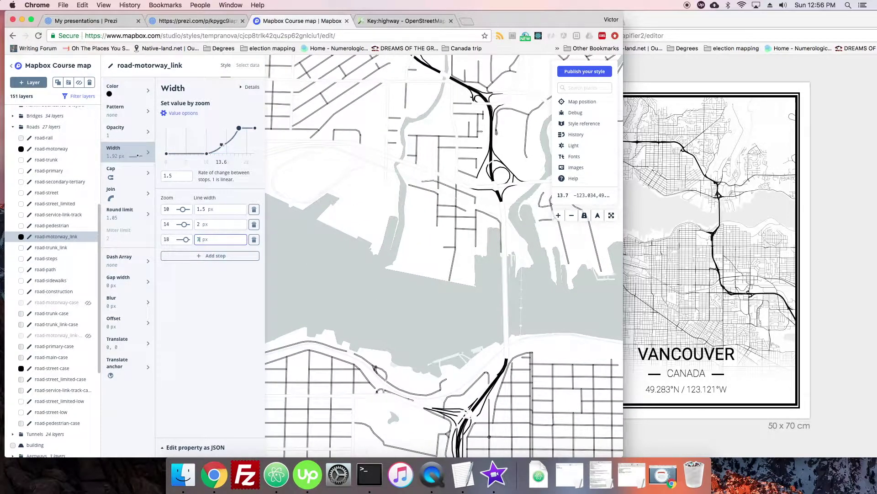
click(364, 255)
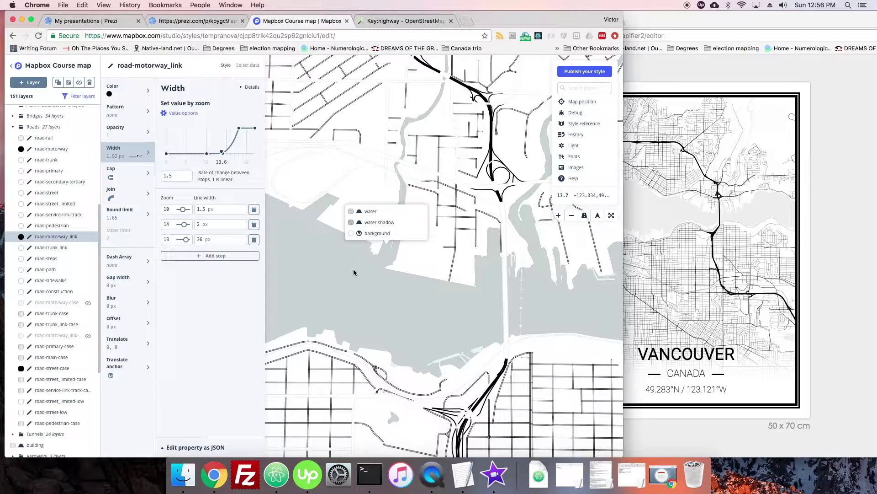
scroll(402, 274, up, 2)
scroll(403, 271, down, 1)
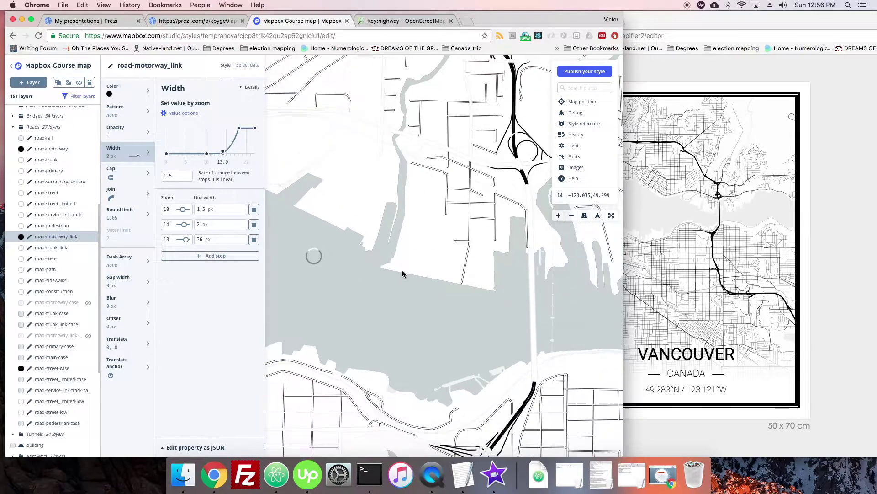
Delete the zoom-14 width stop, leaving the zoom-18 width ready to edit
double_click(195, 224)
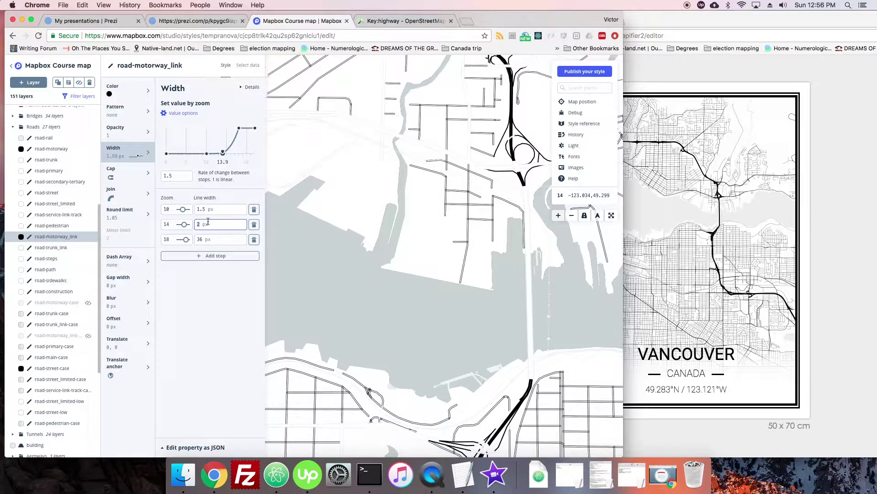
click(255, 225)
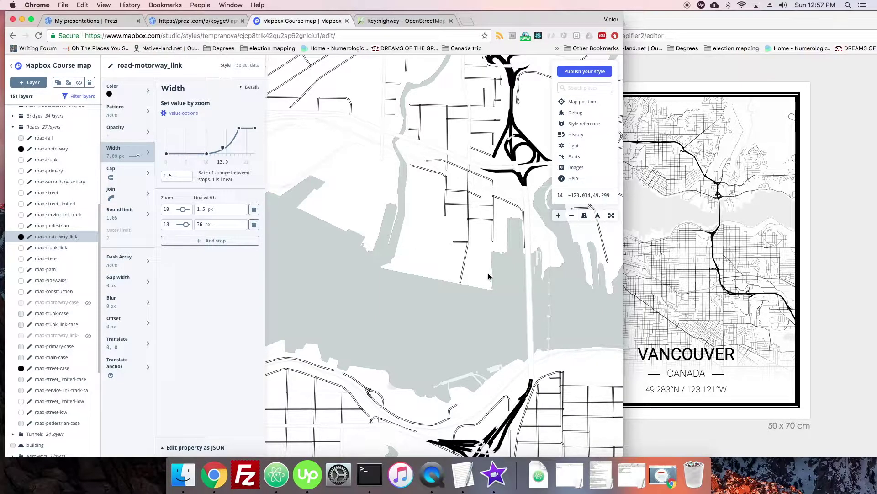
scroll(488, 274, down, 3)
scroll(488, 274, down, 10)
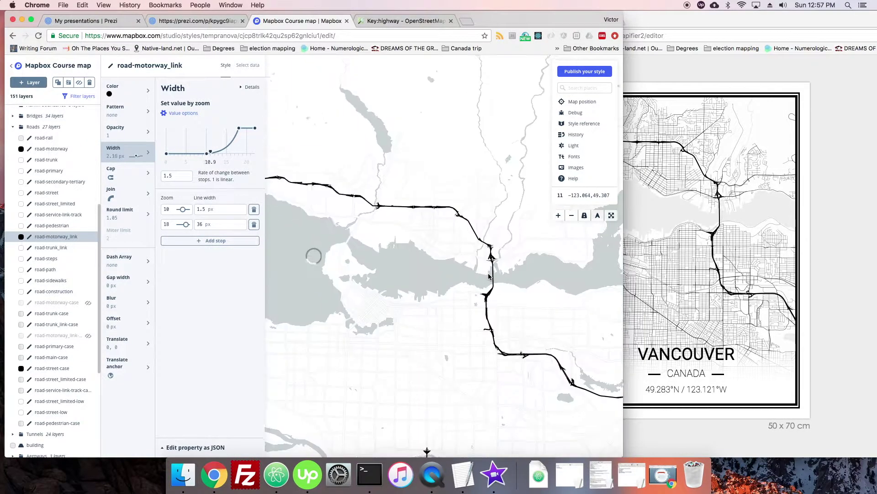
scroll(489, 275, up, 10)
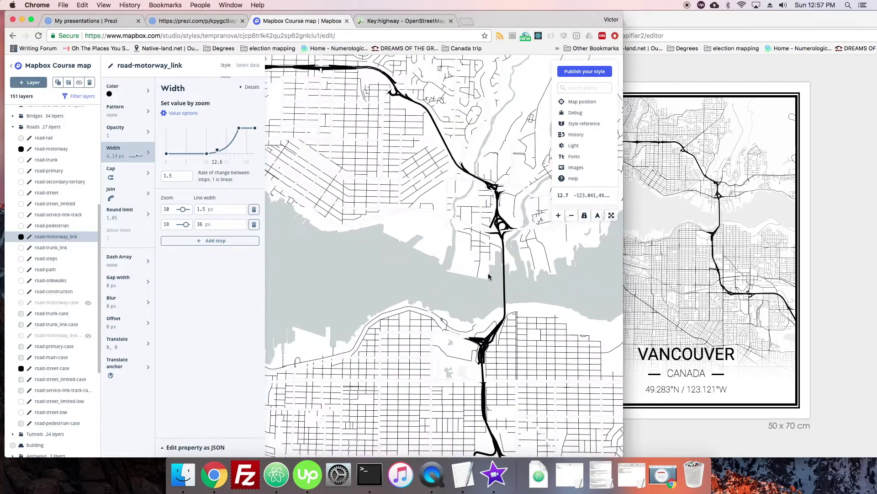
scroll(488, 276, up, 2)
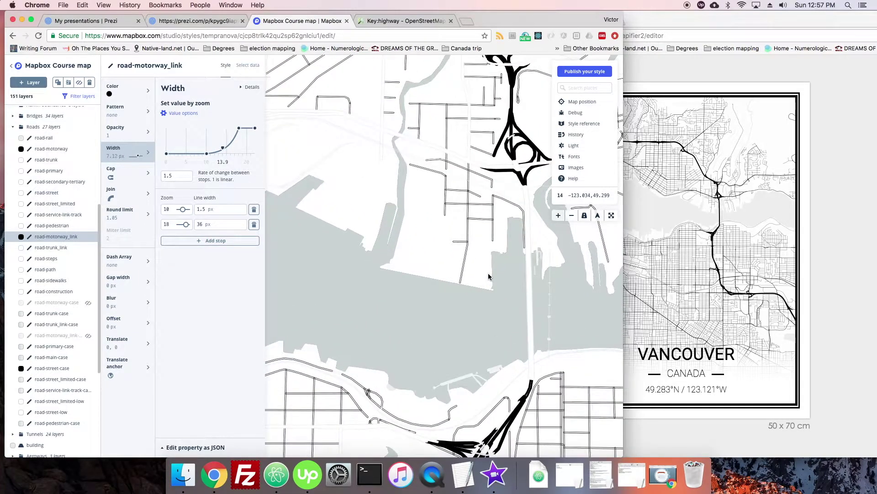
click(197, 224)
text(18)
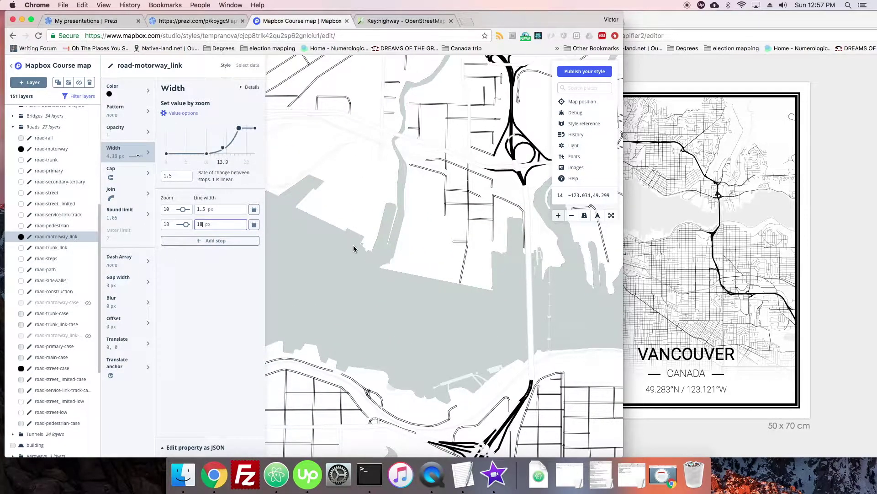
scroll(415, 304, down, 10)
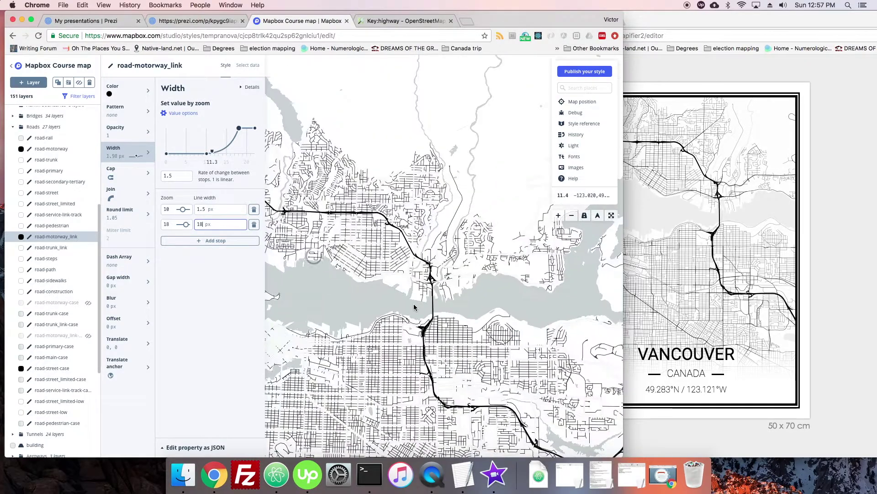
drag(391, 294, 525, 239)
scroll(522, 237, up, 3)
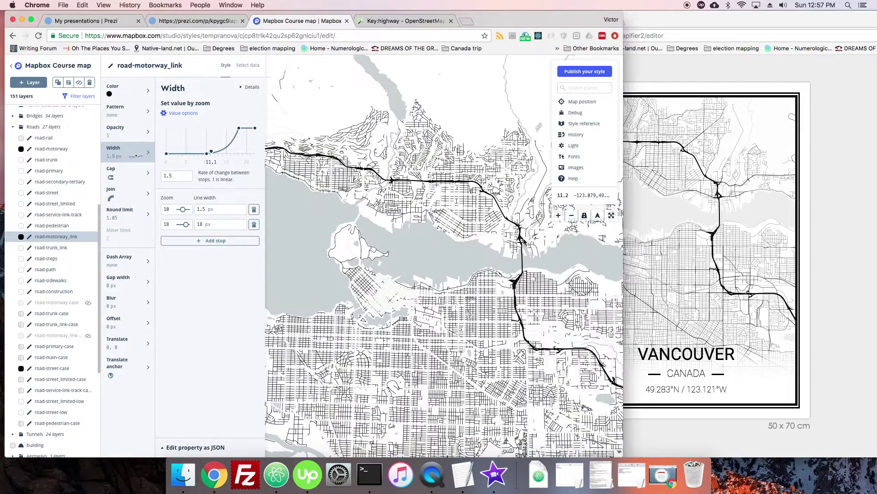
scroll(521, 242, down, 2)
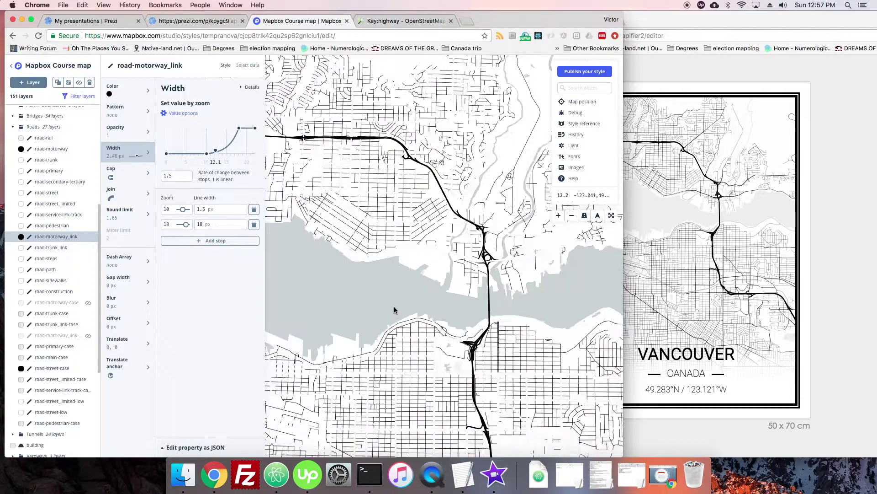
drag(394, 306, 392, 256)
scroll(372, 276, down, 2)
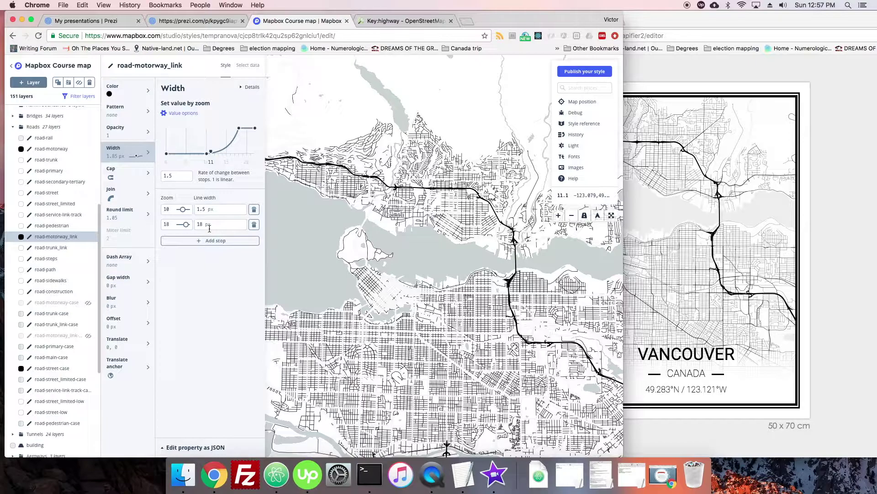
click(215, 241)
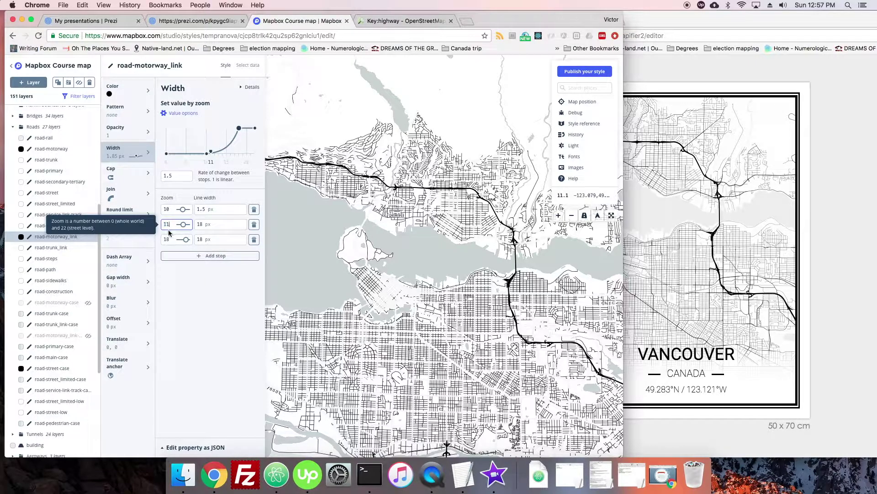
text(17.9)
click(200, 226)
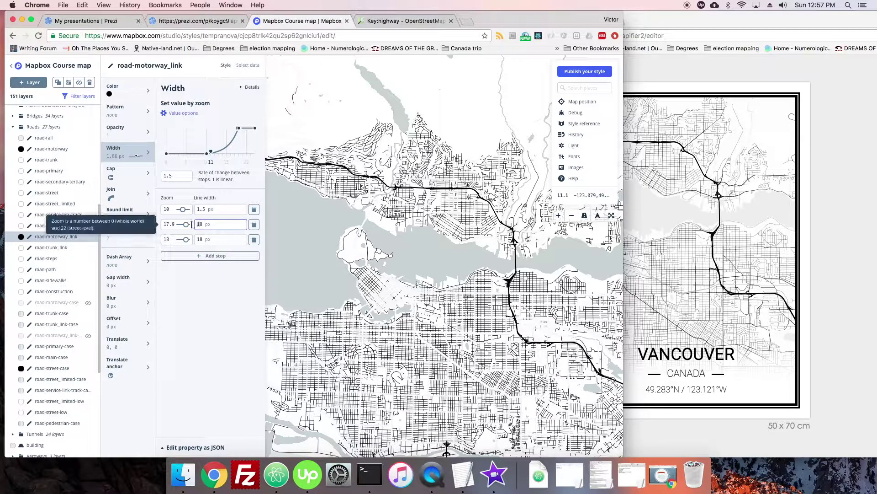
key(BackSpace)
text(.5)
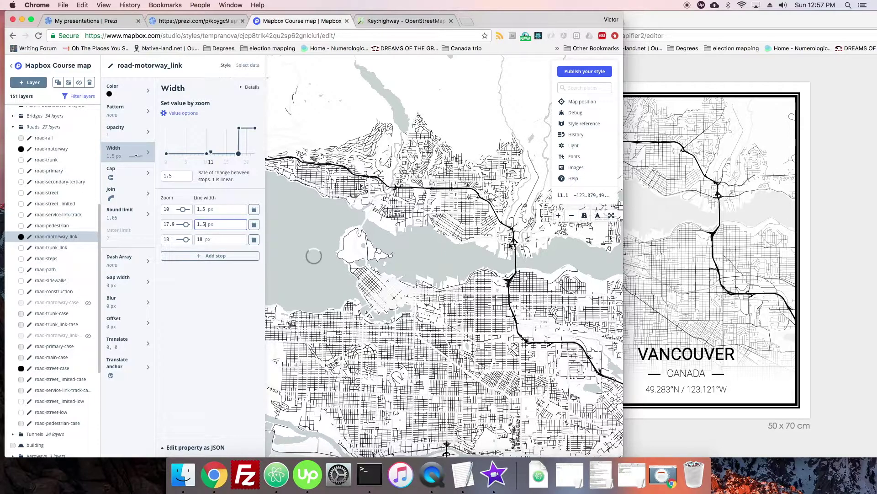
scroll(512, 246, up, 5)
scroll(515, 246, up, 6)
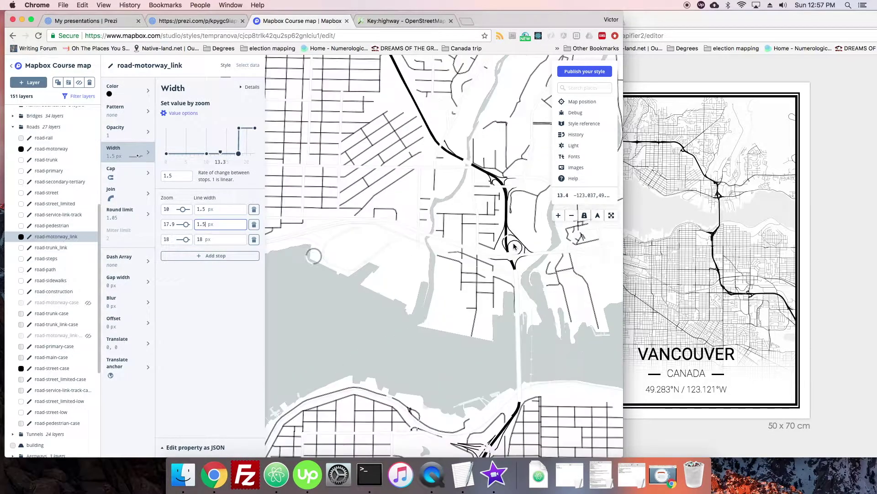
scroll(506, 234, up, 4)
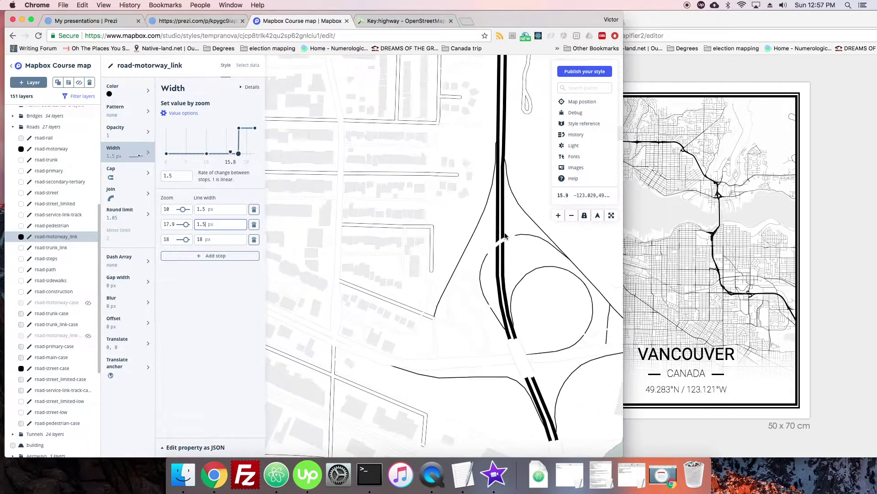
drag(514, 222, 501, 223)
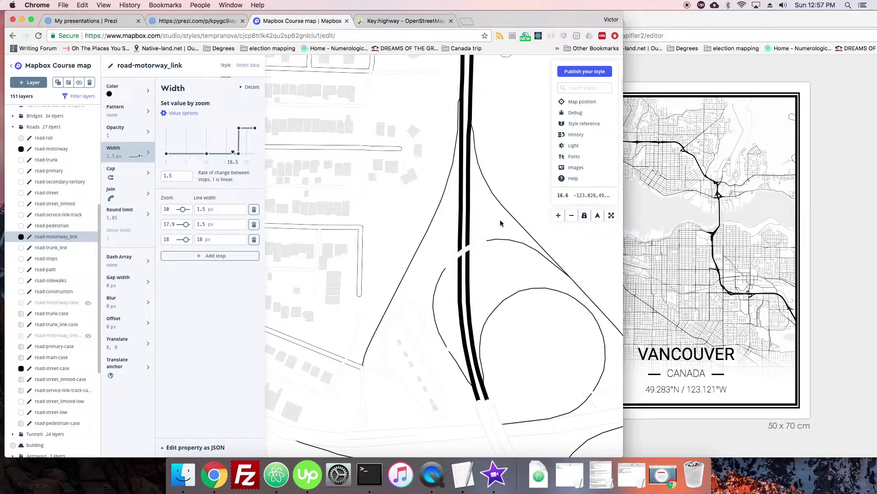
scroll(484, 241, up, 5)
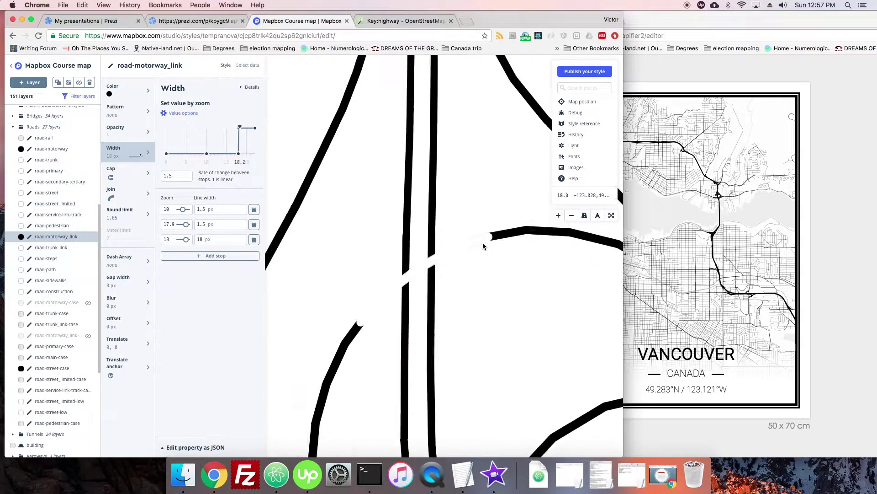
scroll(476, 248, down, 2)
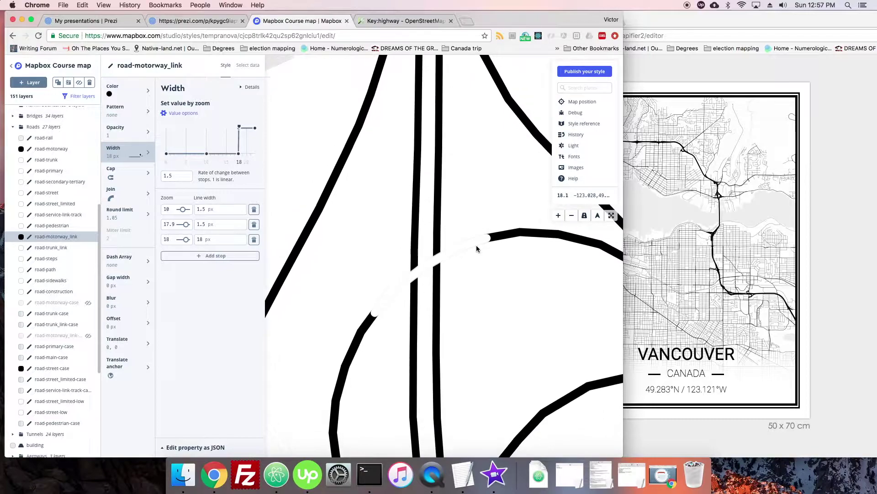
scroll(477, 249, down, 2)
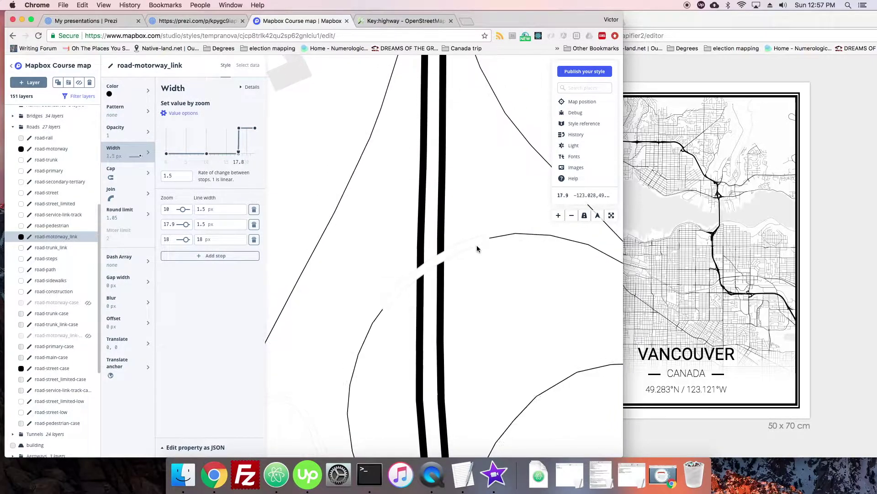
scroll(477, 248, up, 1)
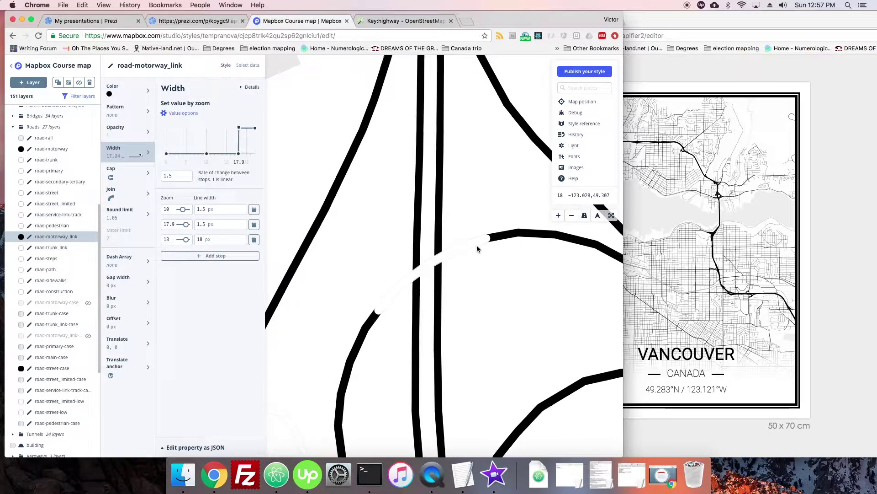
scroll(477, 249, down, 1)
scroll(476, 249, up, 1)
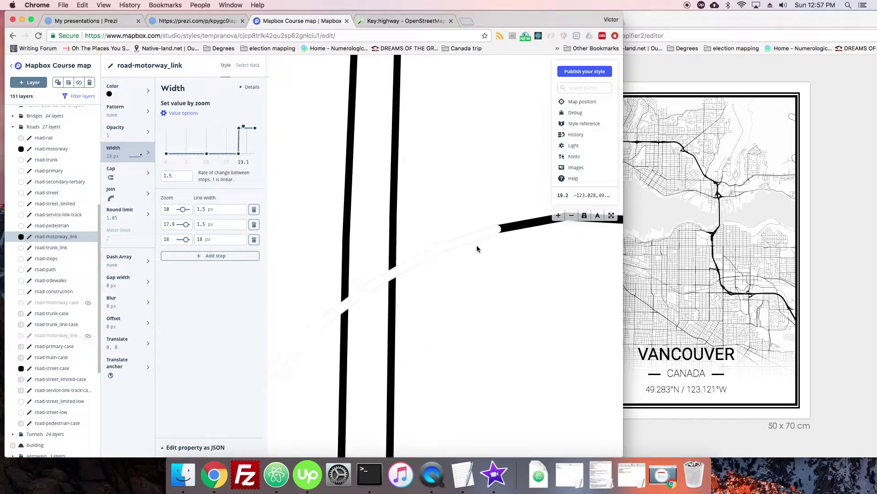
scroll(476, 249, down, 1)
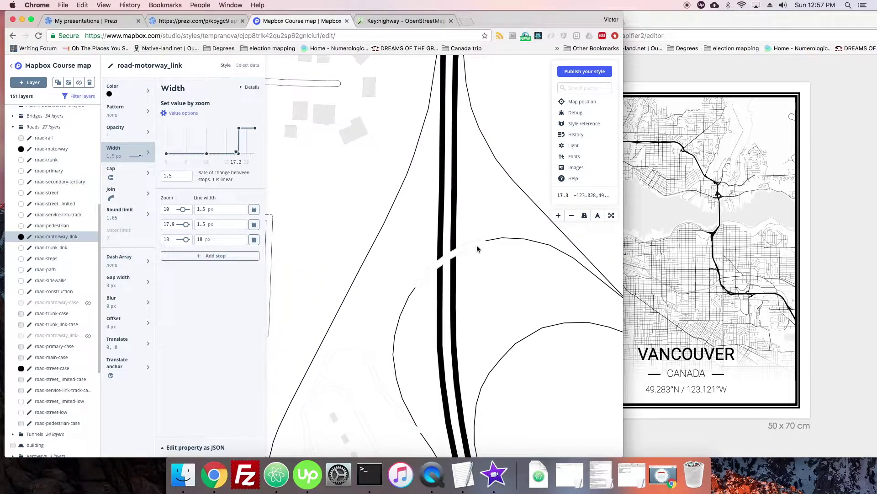
scroll(476, 249, up, 2)
scroll(477, 246, down, 6)
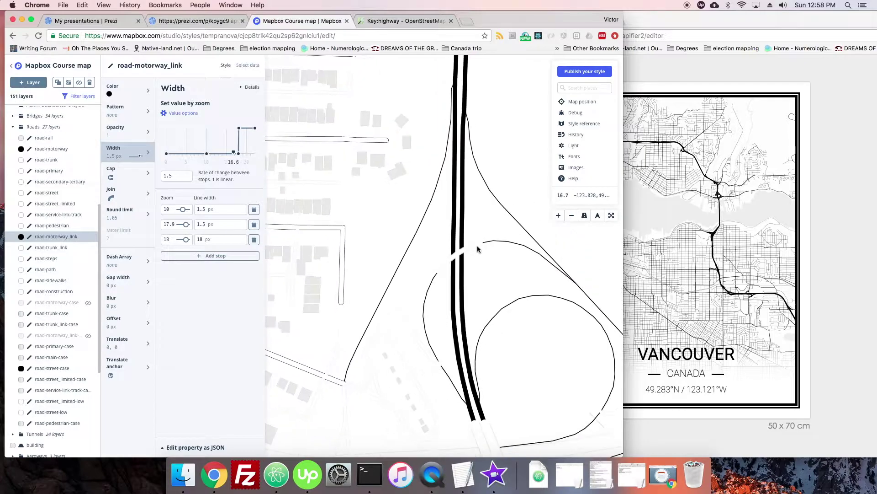
scroll(477, 245, down, 6)
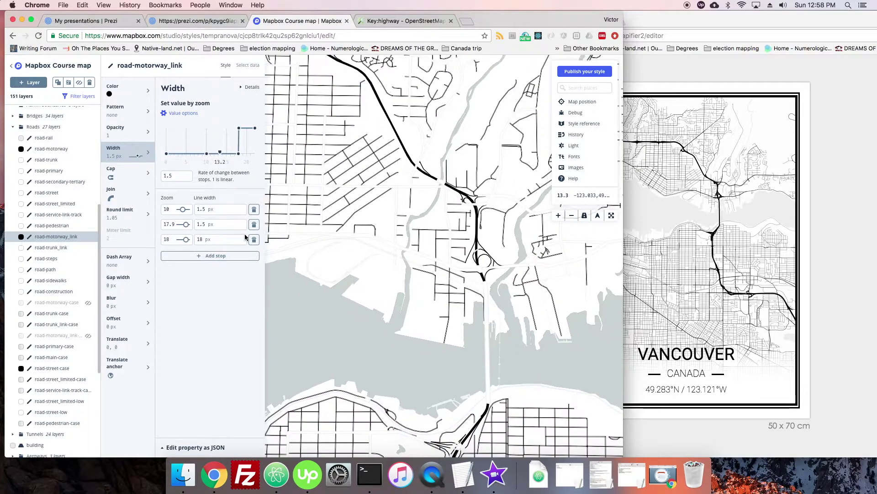
click(255, 225)
scroll(437, 245, down, 5)
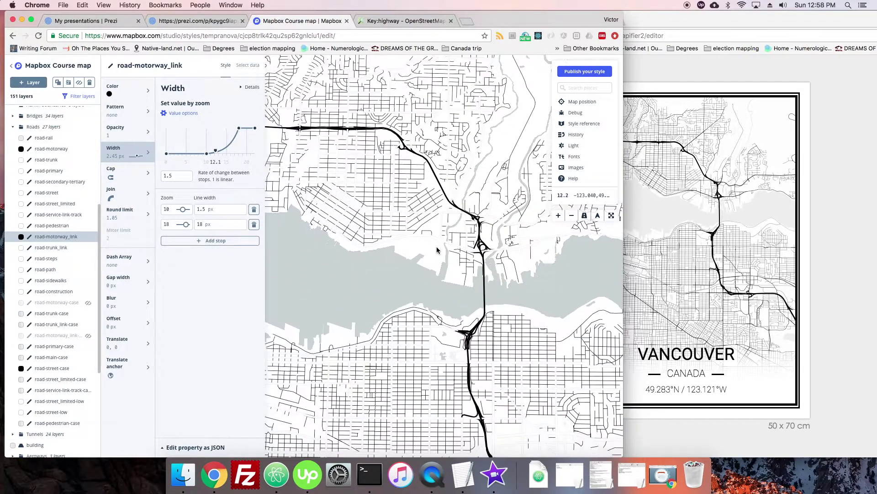
scroll(425, 259, down, 3)
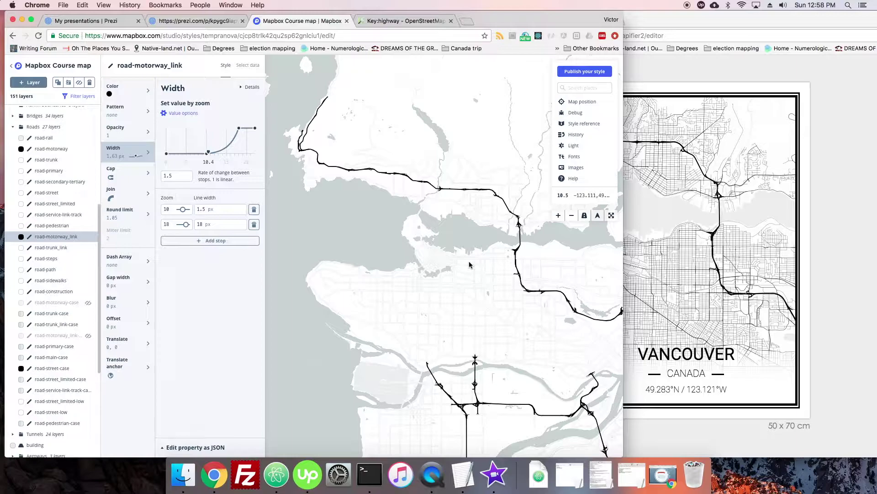
drag(506, 262, 496, 247)
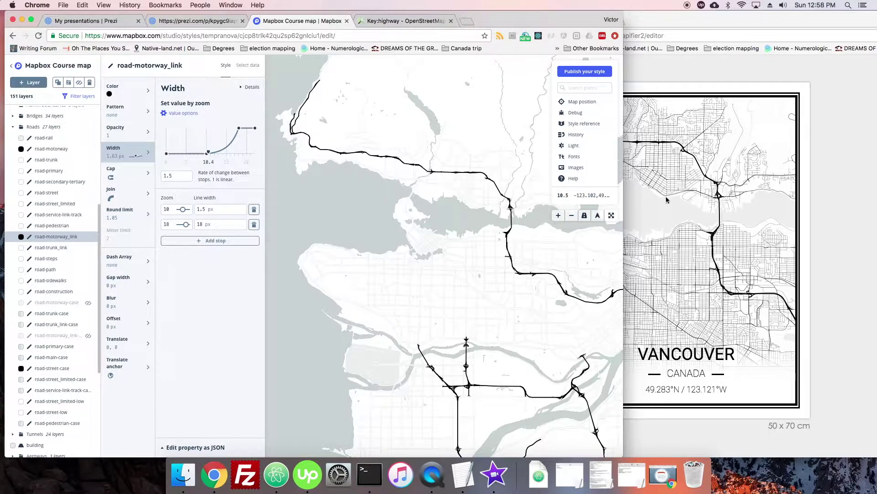
Identify the road layers at a map spot and hide road-main-case
click(494, 208)
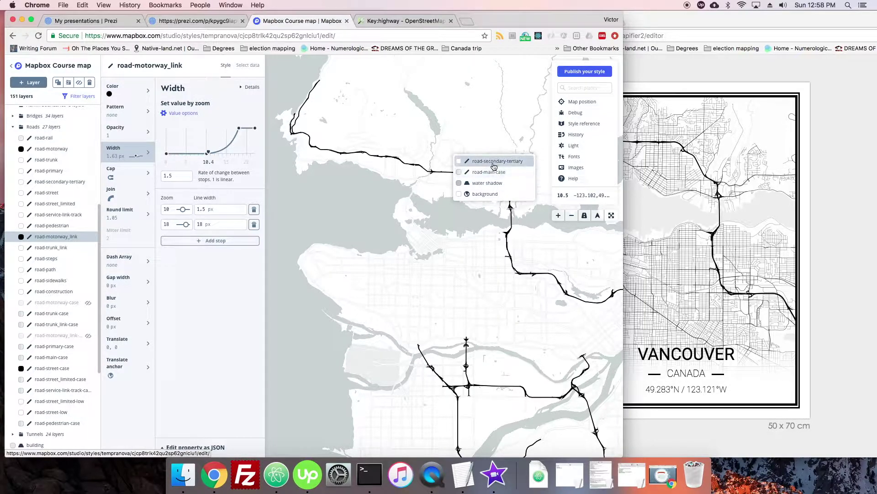
click(85, 358)
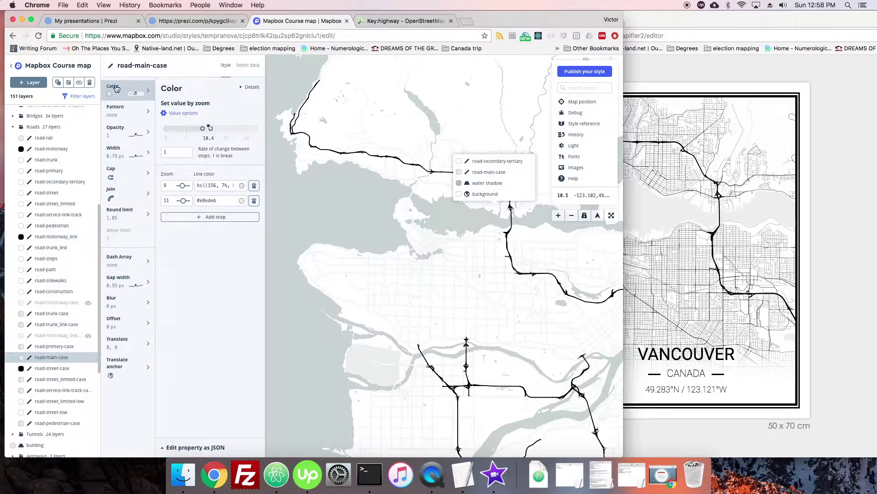
click(79, 82)
Select the eight road-*-case layers, road-primary-case through road-trunk_link-case, and hide them together
click(64, 347)
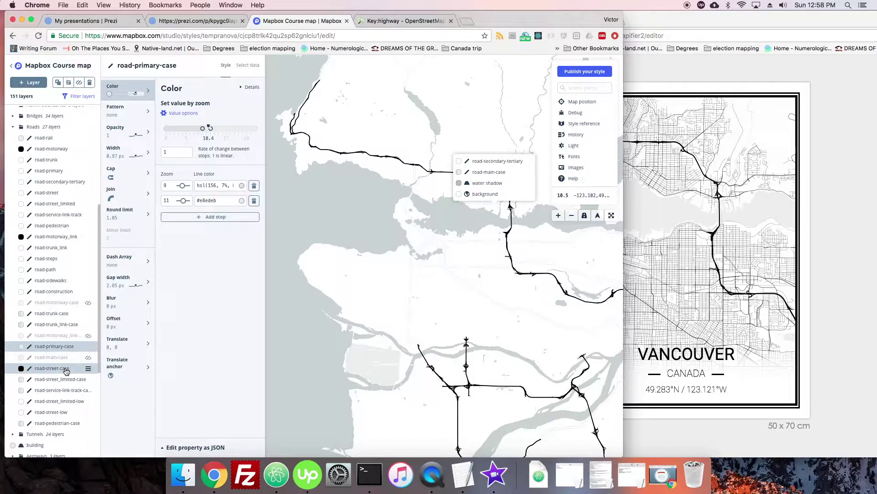
shift+click(65, 369)
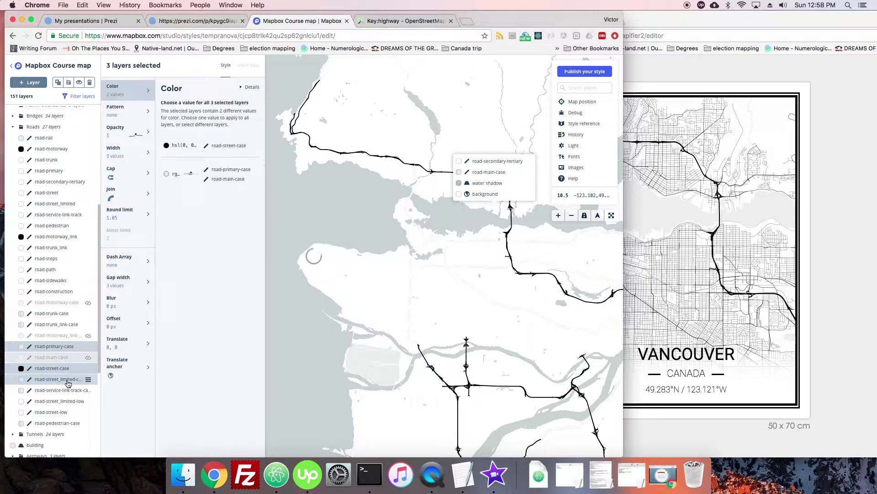
shift+click(64, 380)
shift+click(66, 390)
shift+click(59, 412)
shift+click(75, 423)
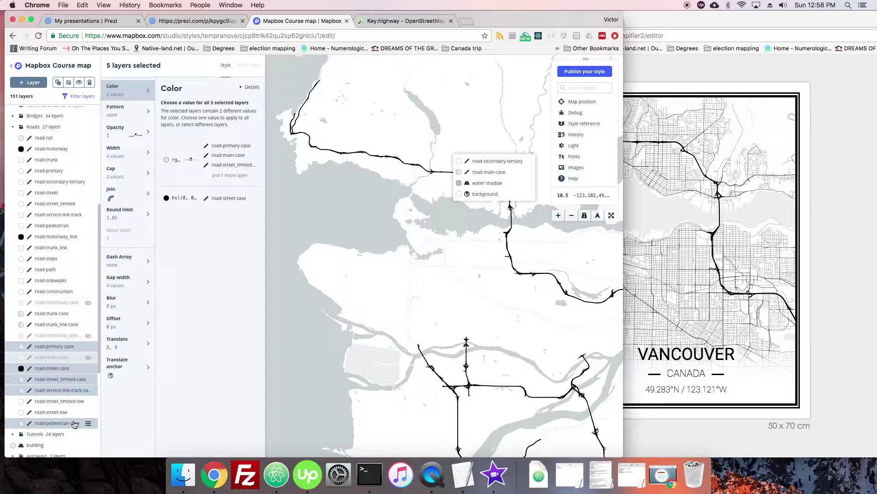
shift+click(58, 325)
shift+click(55, 314)
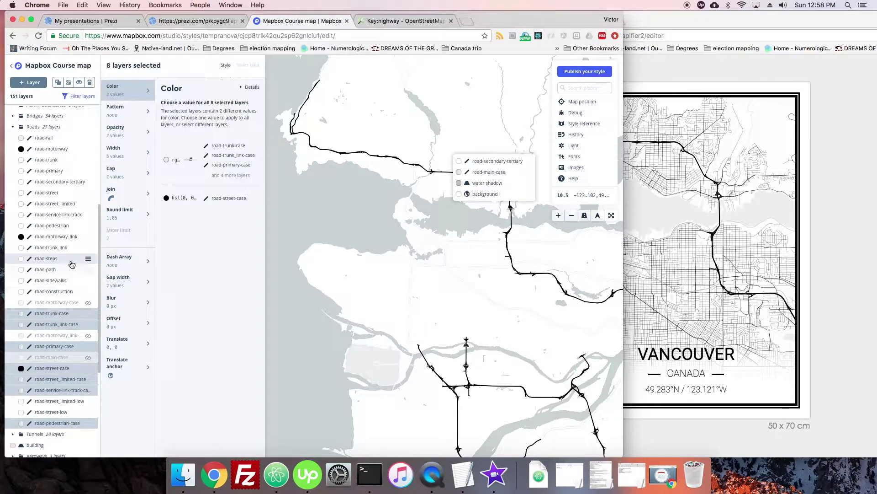
click(79, 83)
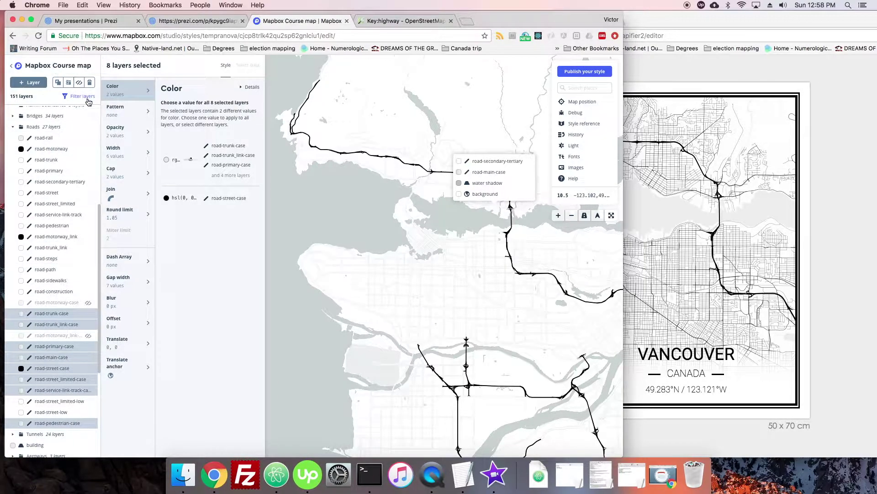
click(79, 82)
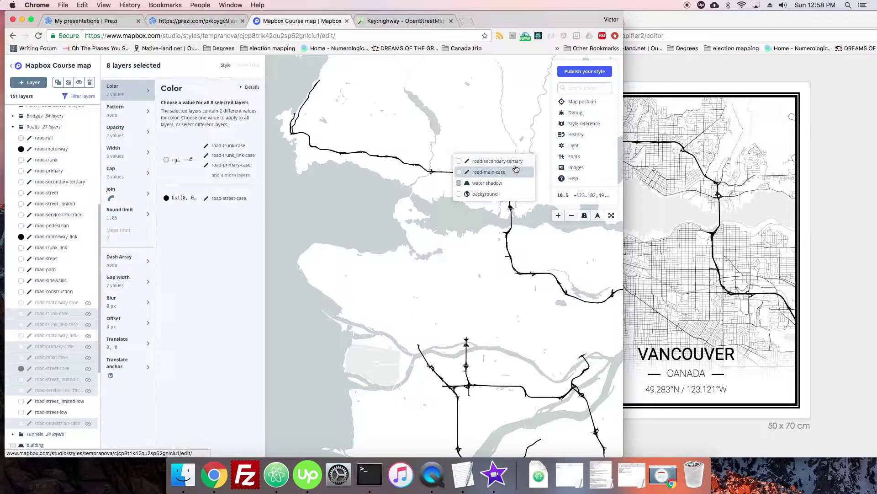
click(58, 182)
Zoom the Mapify Vancouver poster out, then return to the Mapbox style editor
click(254, 128)
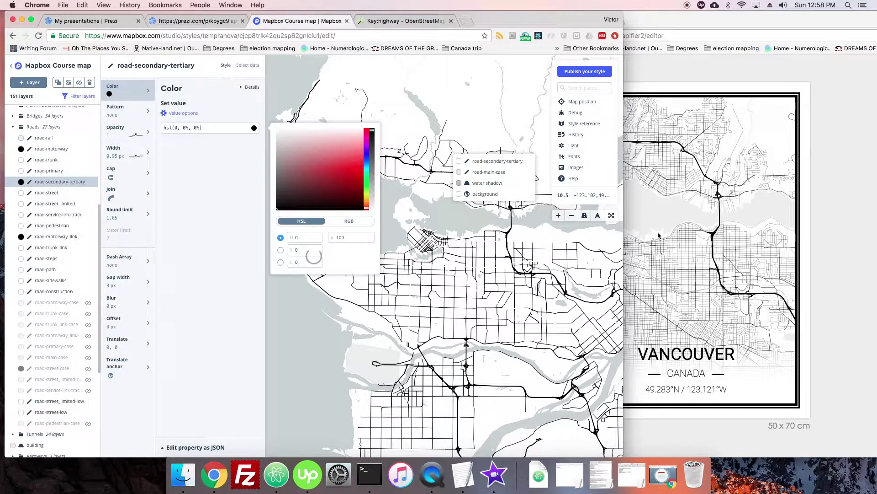
click(664, 153)
scroll(656, 248, down, 3)
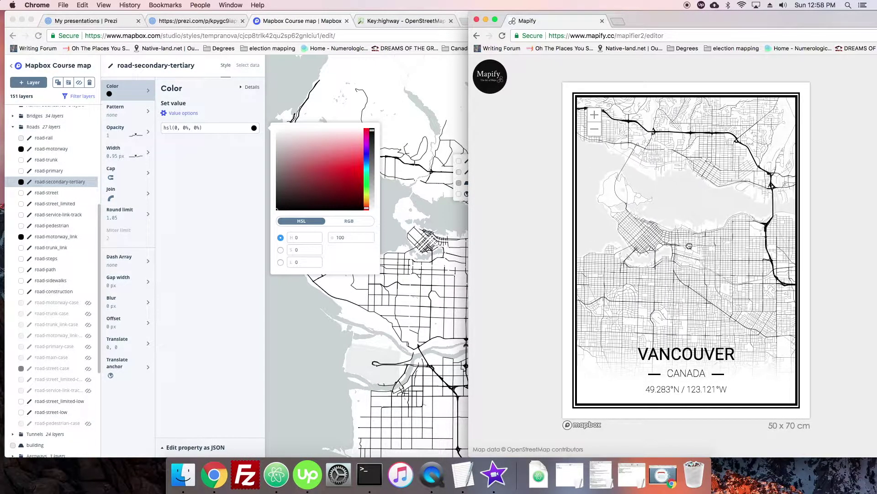
click(599, 133)
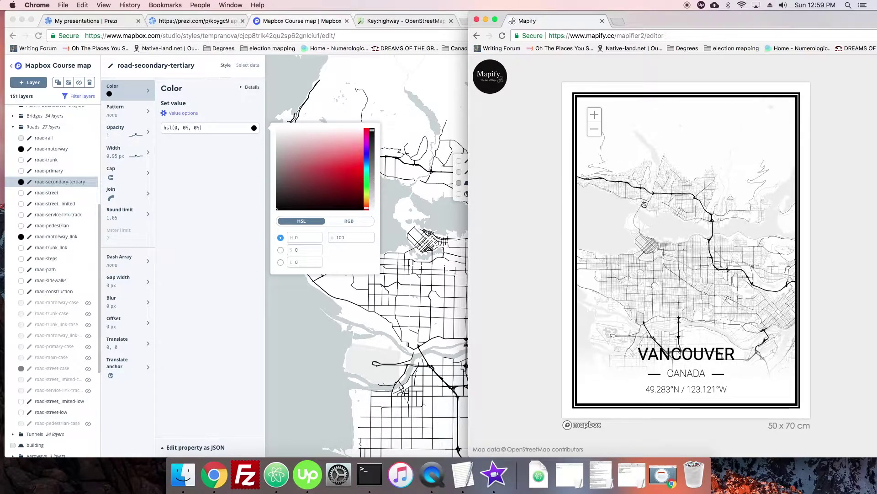
click(431, 248)
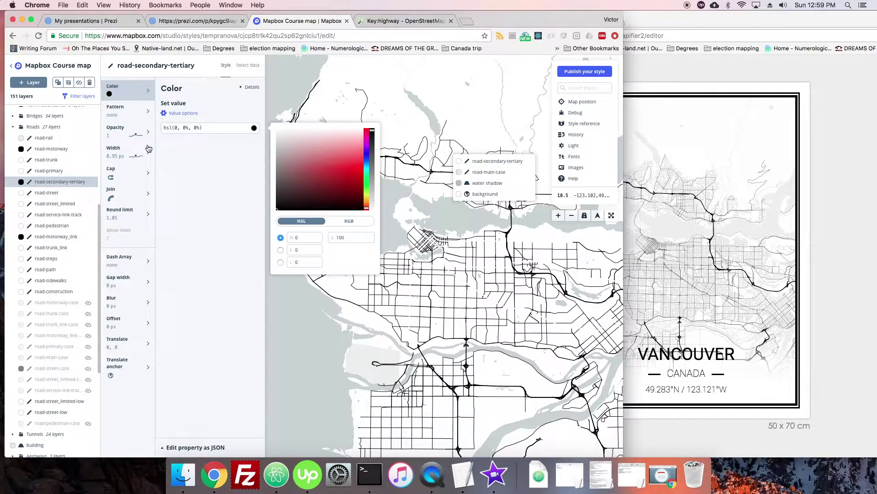
click(129, 152)
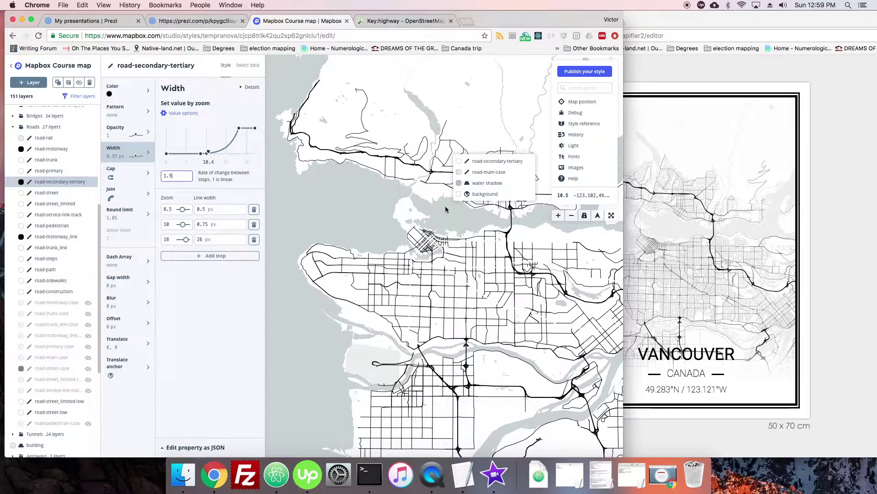
Set road-secondary-tertiary line widths to 0.1, 0.2 and 10 px at zooms 8.5, 10 and 18
click(204, 209)
click(204, 224)
text(3)
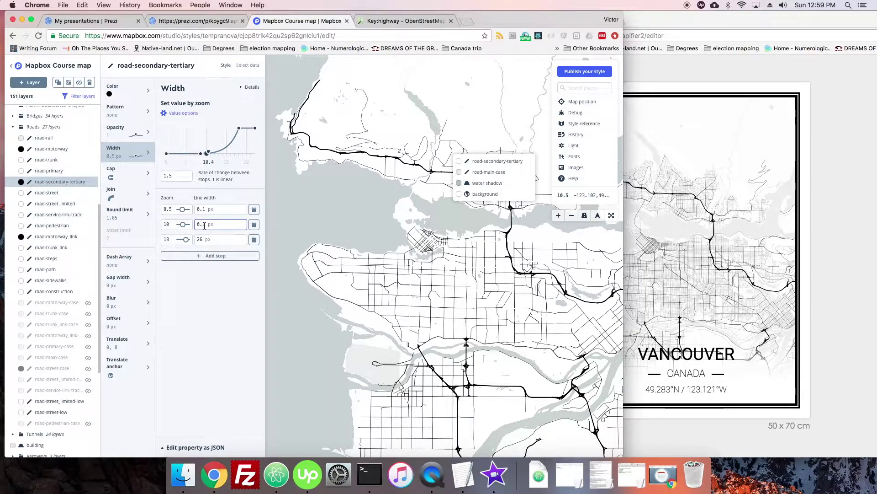
key(BackSpace)
text(2)
click(195, 239)
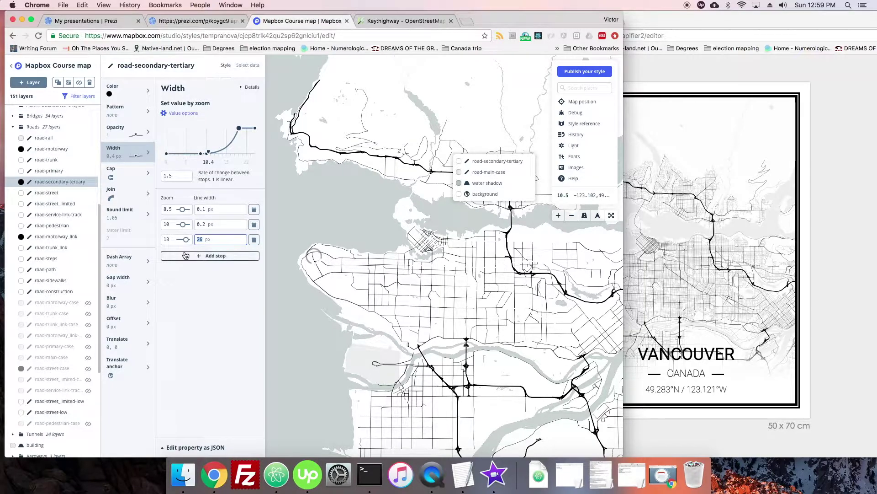
text(10)
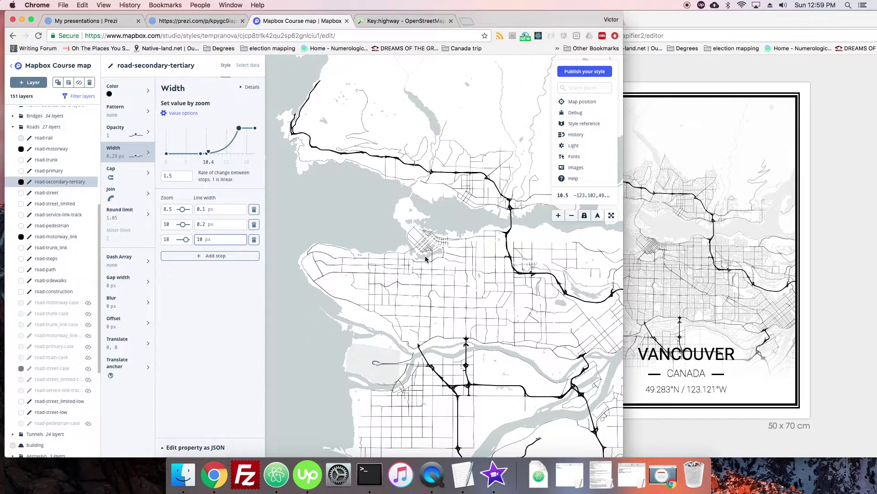
scroll(423, 245, up, 5)
scroll(424, 245, down, 6)
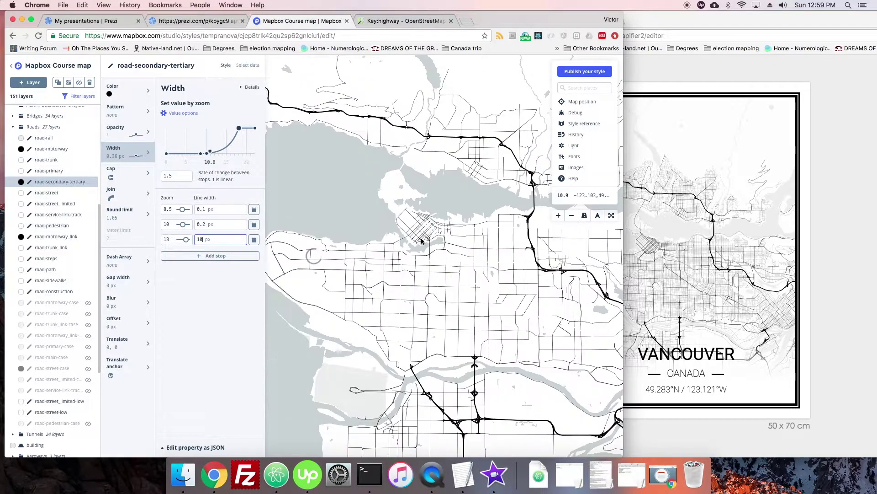
scroll(421, 241, up, 2)
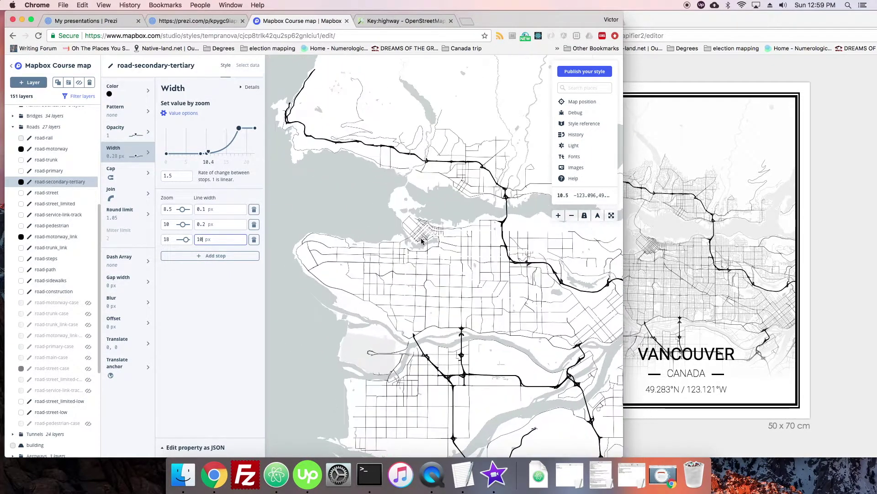
scroll(421, 240, up, 2)
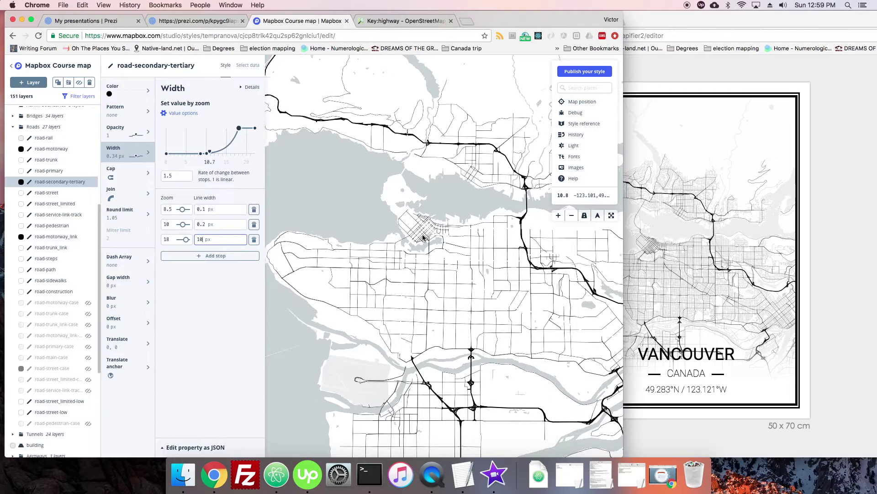
click(44, 172)
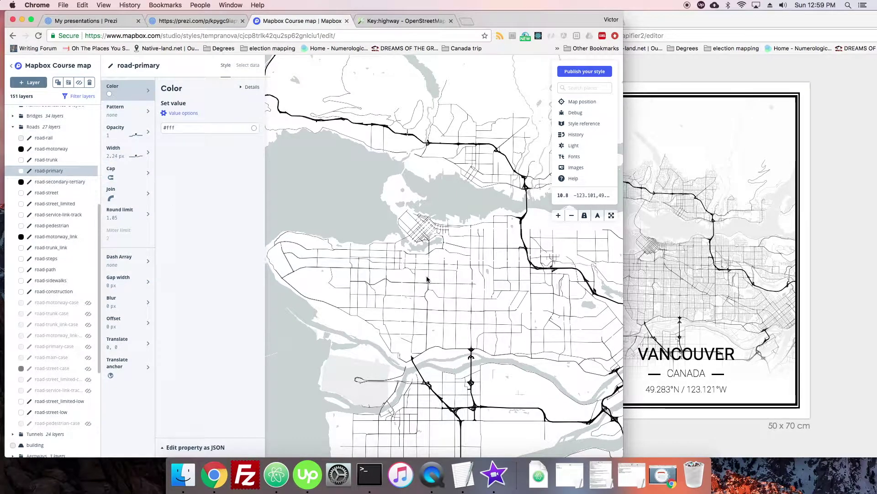
Colour road-primary black, hsl(0, 0%, 0%), and cut its zoom-18 width from 32 to 4 px
click(205, 133)
drag(299, 188, 275, 211)
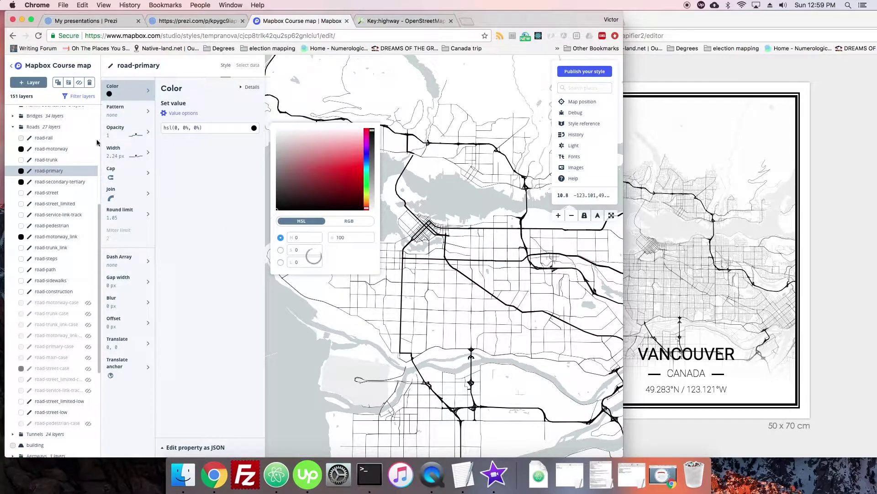
click(115, 151)
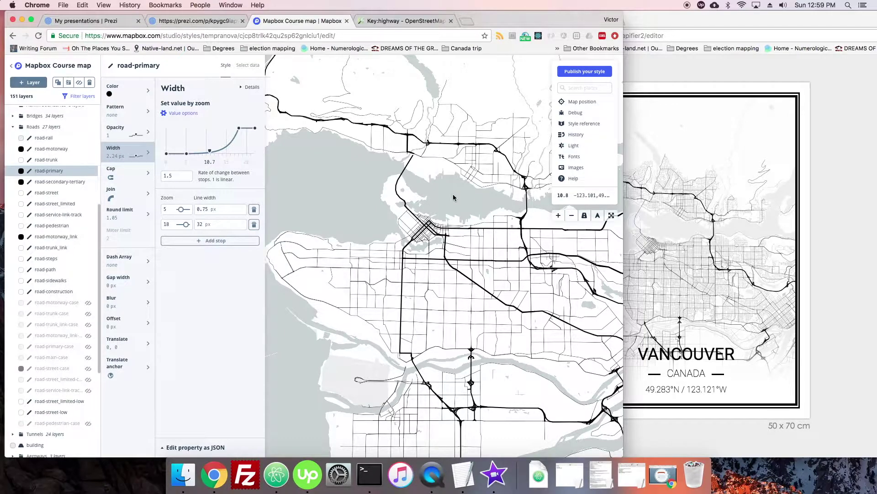
double_click(203, 224)
text(1)
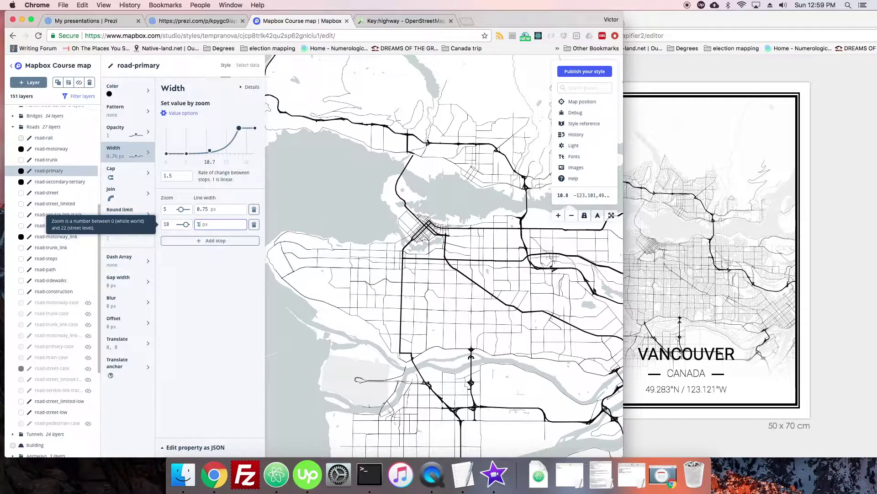
text(6)
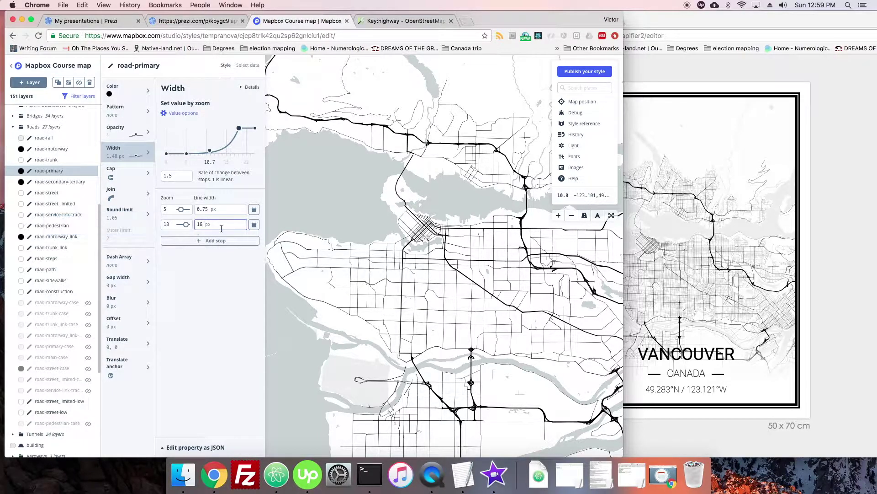
double_click(202, 226)
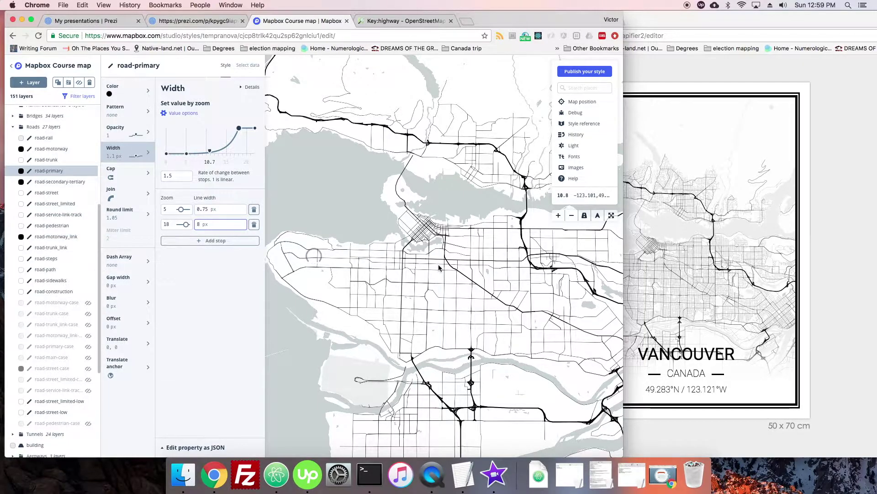
scroll(438, 264, down, 2)
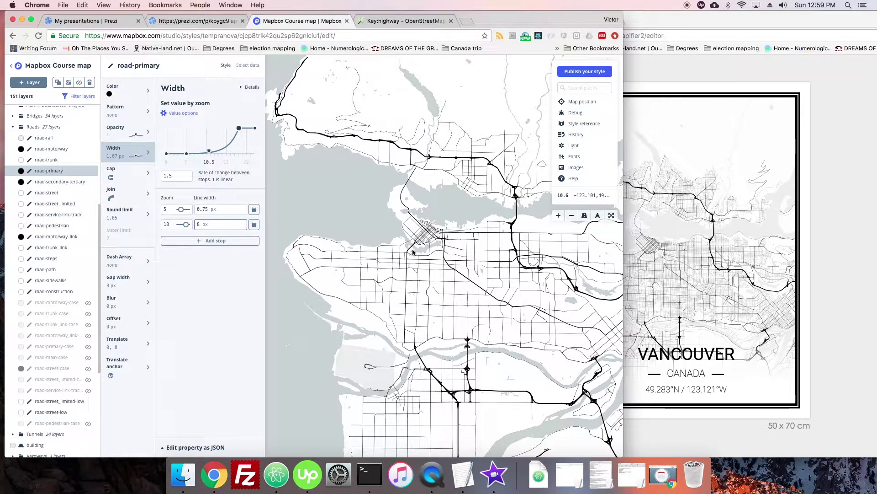
drag(433, 227, 412, 227)
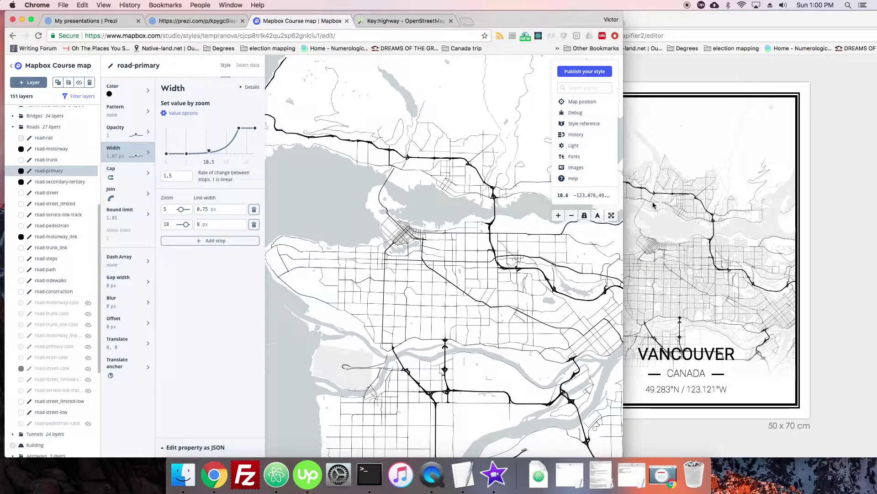
click(194, 224)
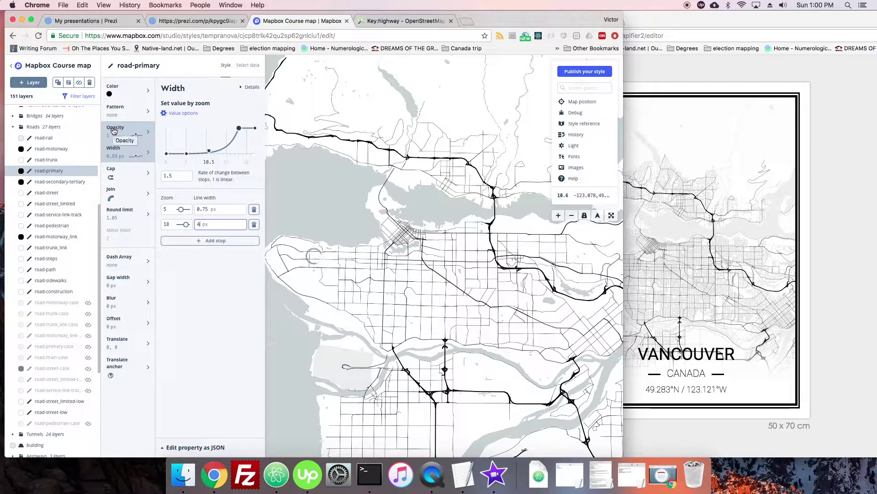
click(126, 132)
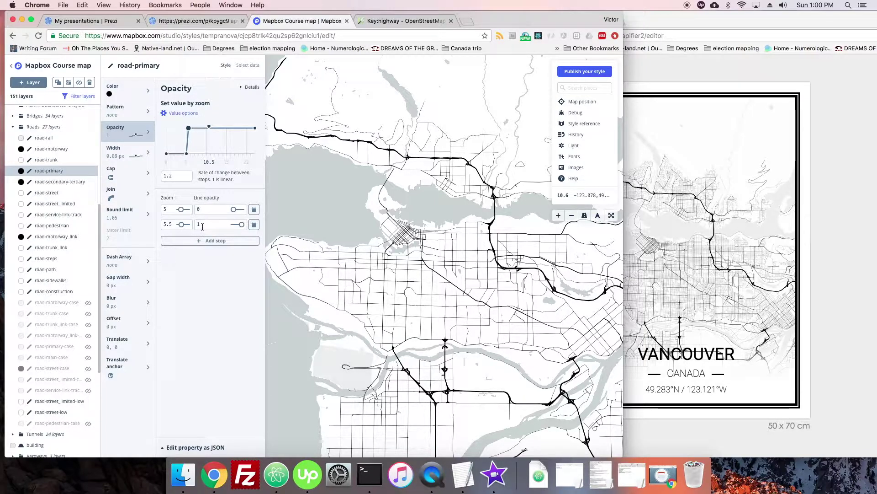
Change road-primary's zoom-5.5 line opacity from 1 to 0.5
scroll(407, 237, up, 4)
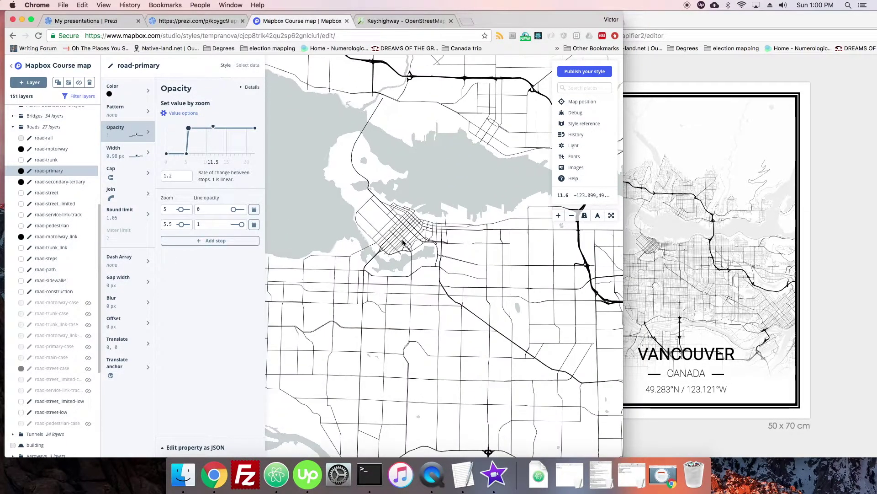
scroll(403, 242, up, 1)
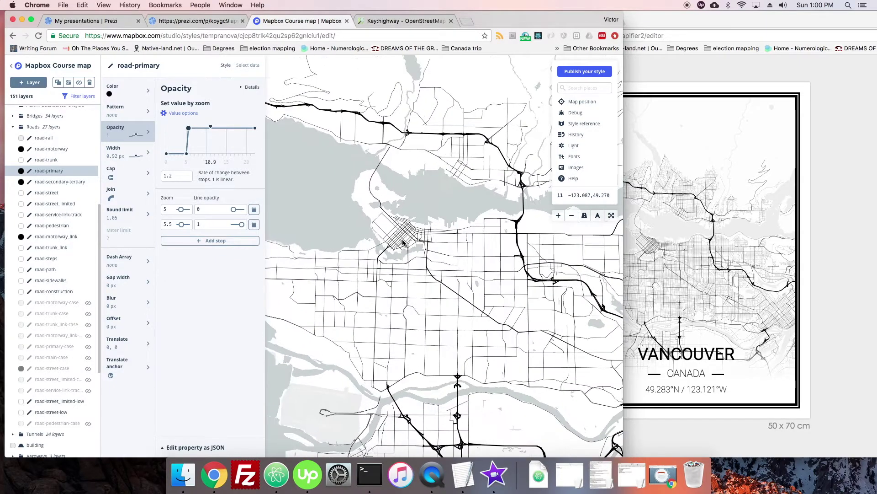
click(203, 224)
text(0.5)
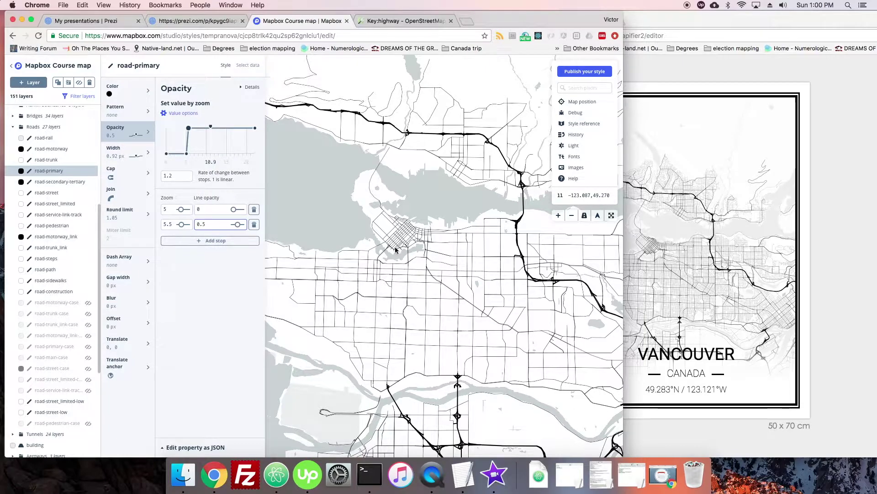
scroll(398, 253, up, 2)
scroll(398, 253, down, 5)
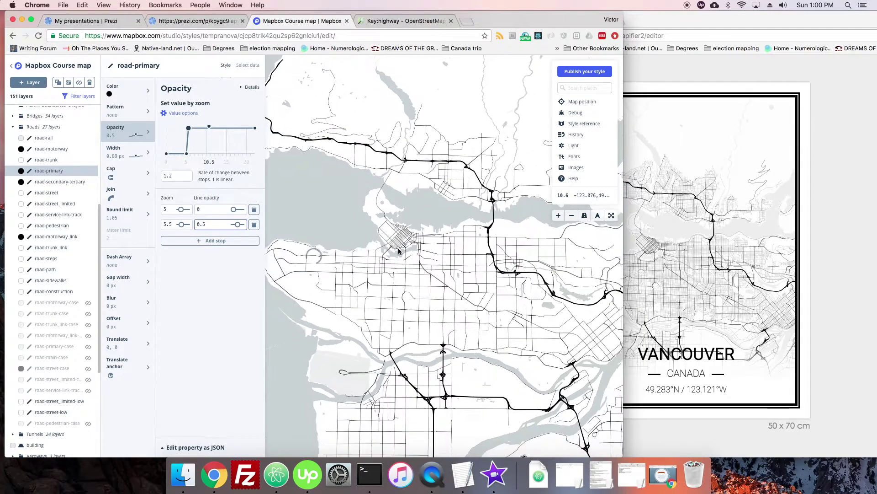
scroll(399, 251, down, 3)
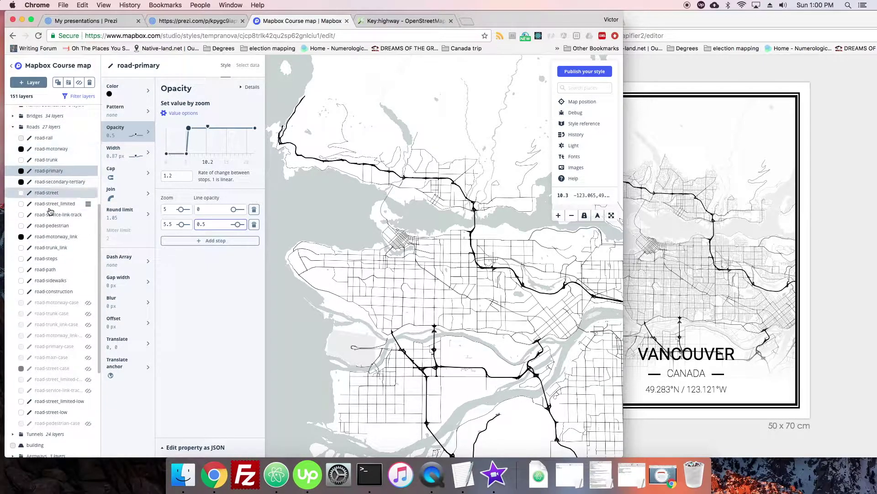
Try grey, dark red and pale pink colours for road-trunk_link, settling briefly on dark red
click(54, 248)
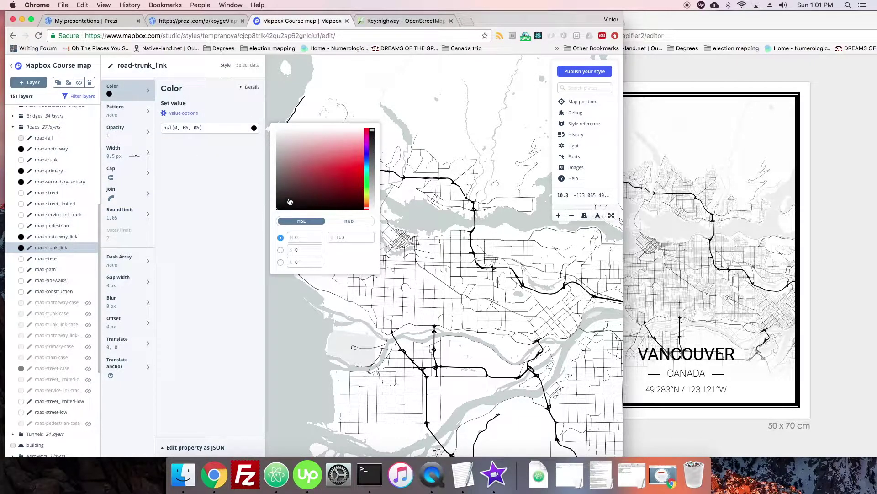
click(289, 201)
click(313, 172)
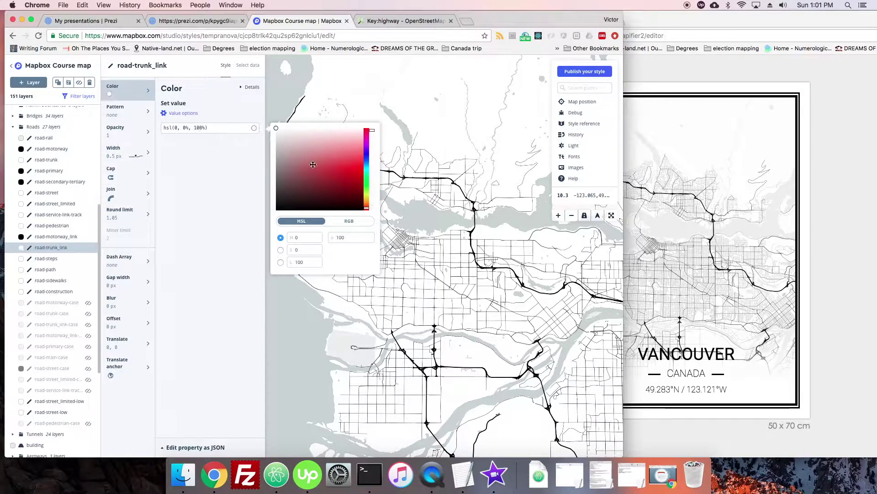
drag(299, 174, 290, 139)
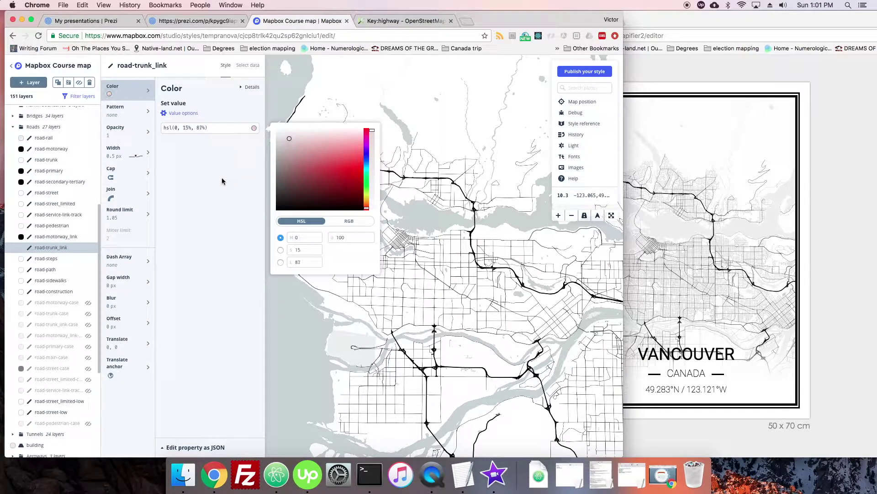
click(350, 179)
click(234, 197)
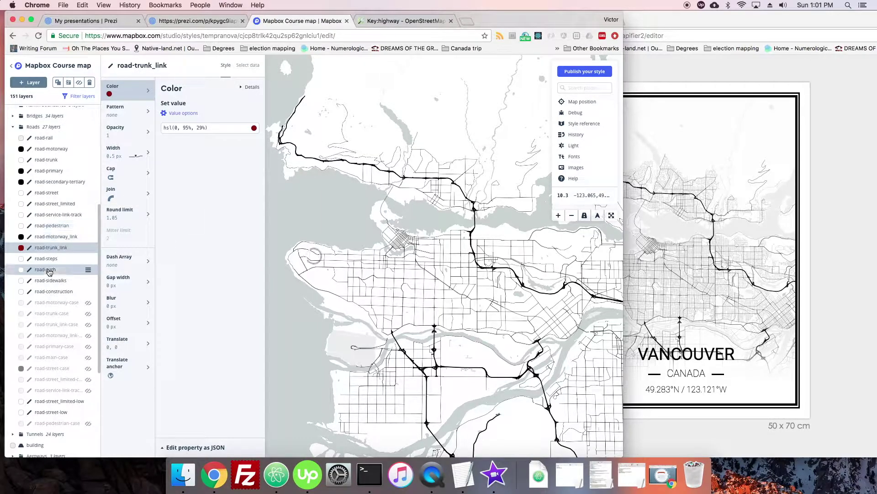
click(59, 249)
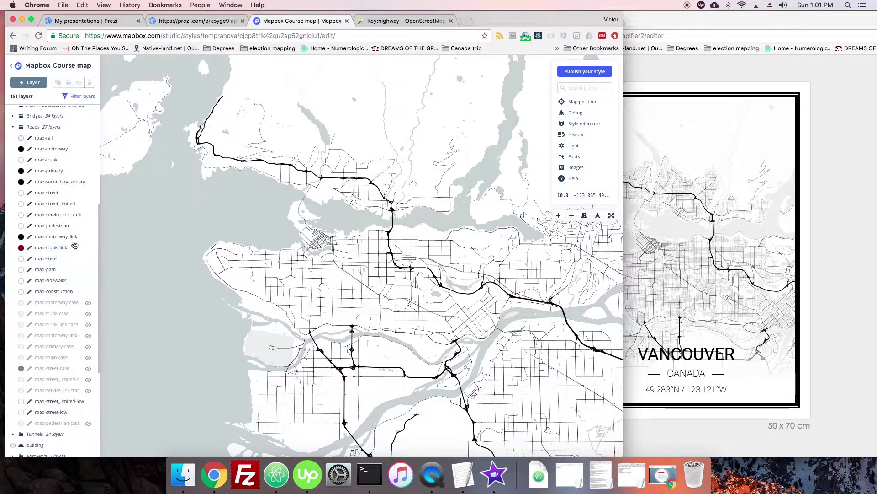
Set road-trunk_link to white, hsl(0, 0%, 100%), and check the road layers on the map
click(59, 250)
click(186, 128)
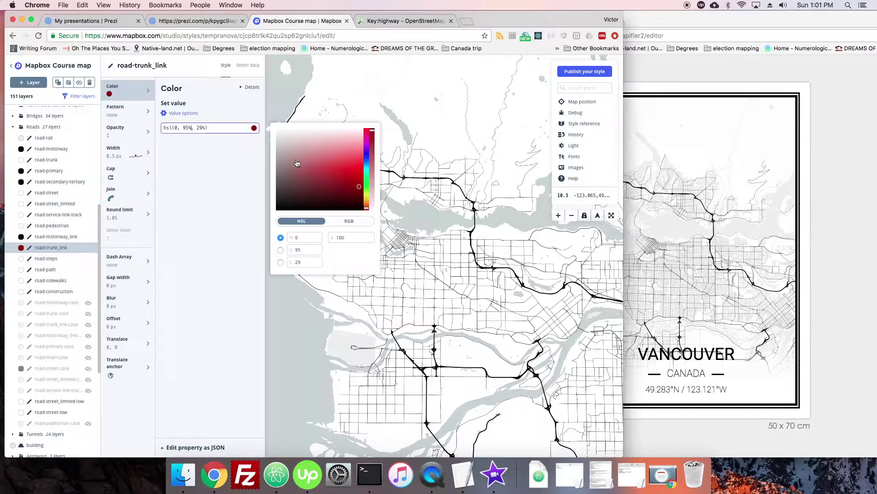
click(201, 199)
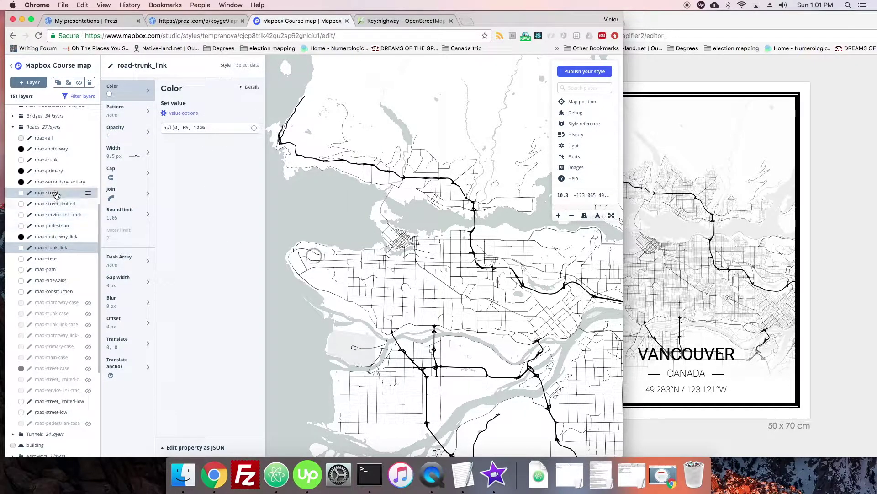
scroll(393, 176, up, 3)
click(393, 176)
click(394, 187)
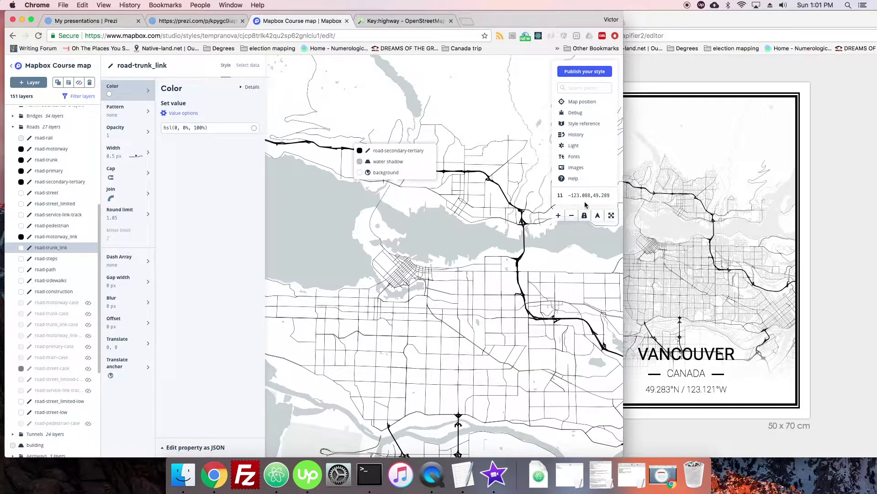
scroll(389, 186, up, 5)
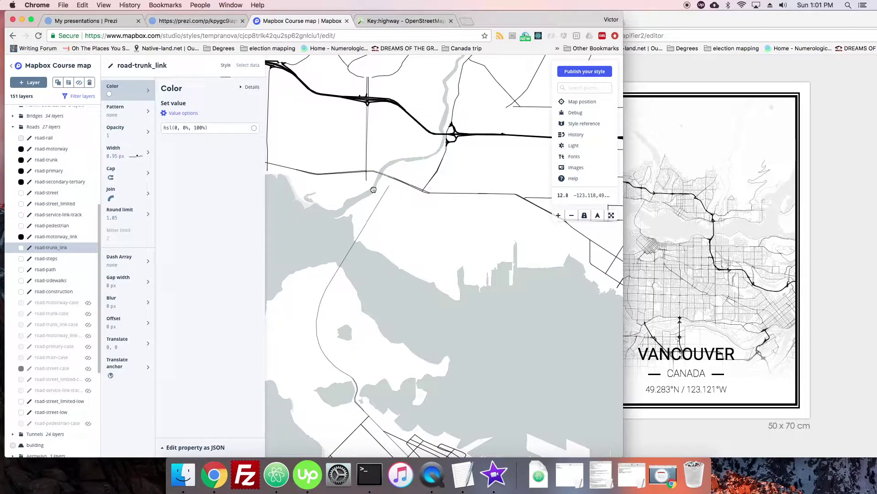
click(392, 185)
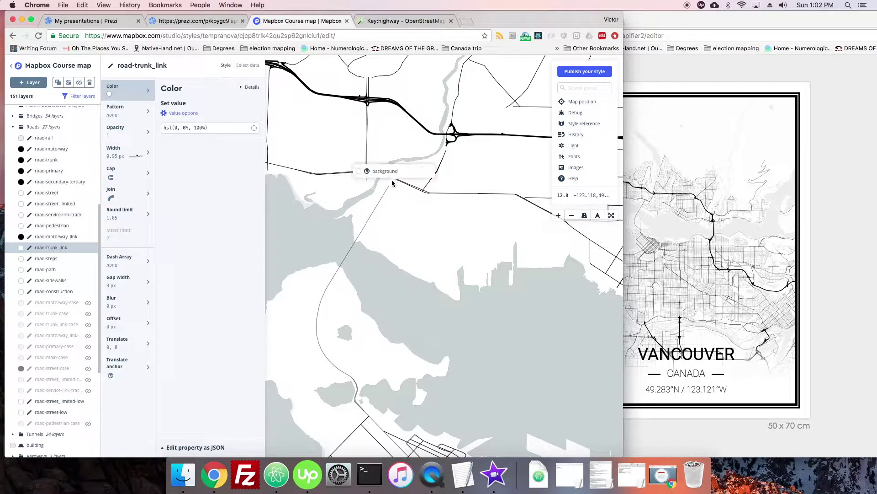
Make road-street-low black, hsl(0, 0%, 0%), and check it across Vancouver
click(51, 412)
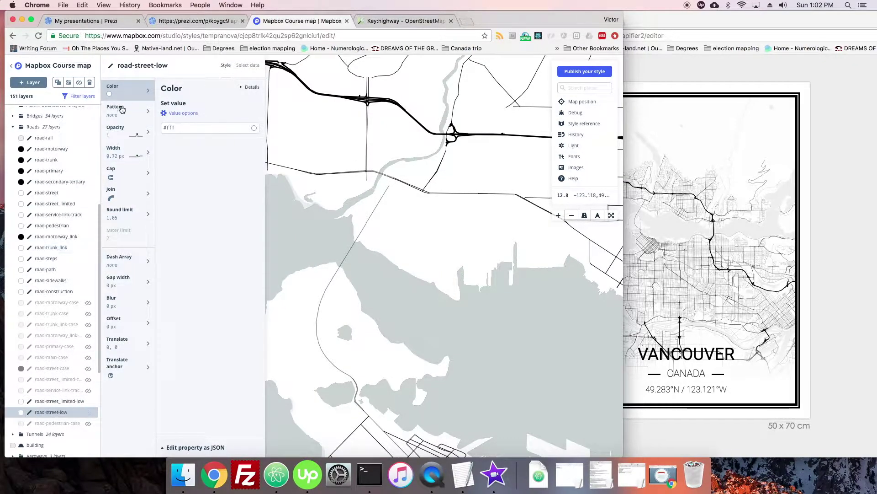
click(233, 129)
drag(297, 189, 277, 209)
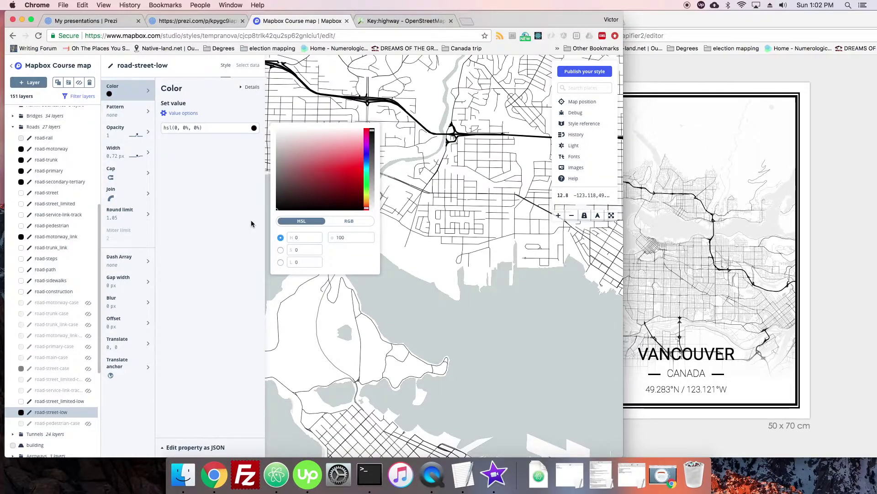
scroll(421, 226, down, 2)
scroll(420, 225, down, 5)
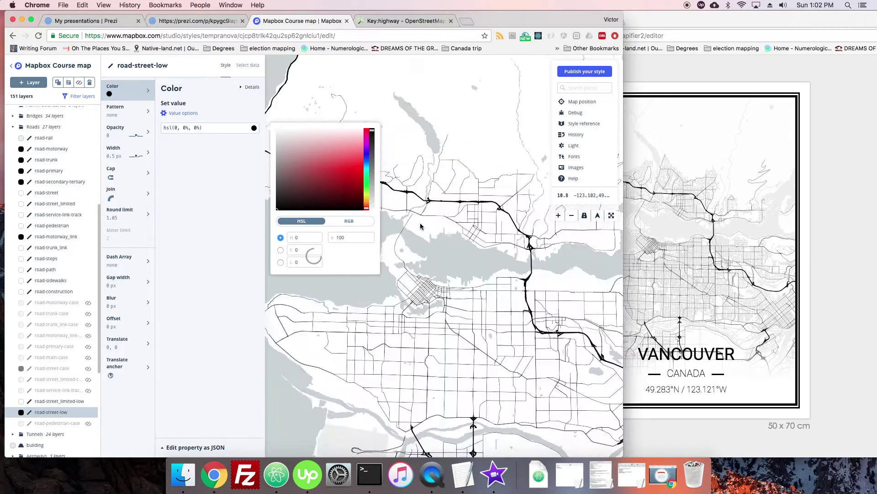
scroll(420, 223, up, 1)
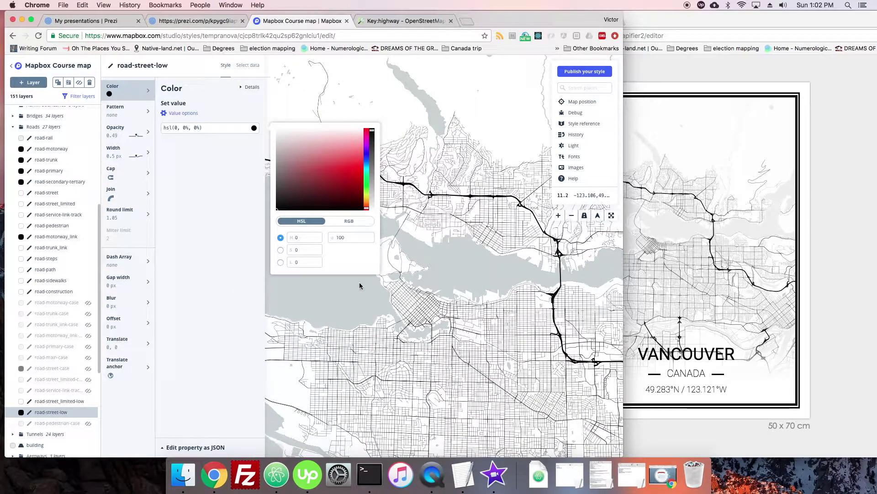
scroll(358, 286, down, 1)
drag(402, 347, 406, 322)
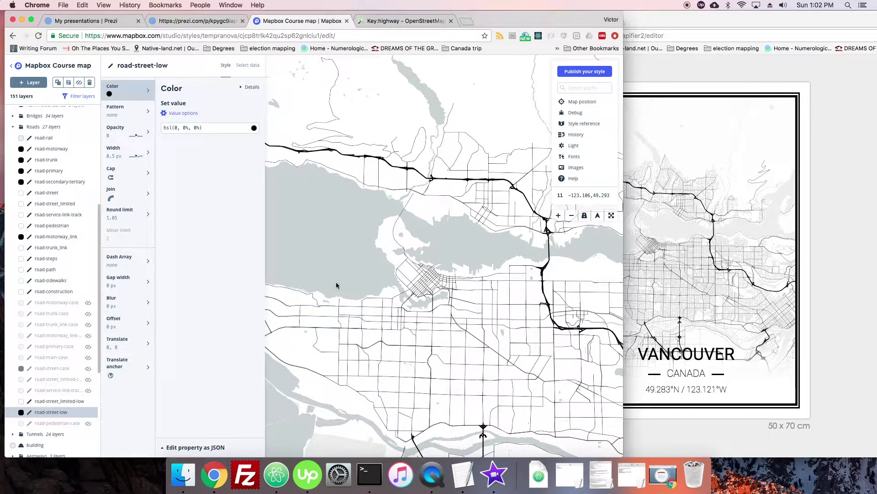
scroll(310, 286, up, 1)
Set road-street_limited-low to black, hsl(0, 0%, 0%)
click(59, 401)
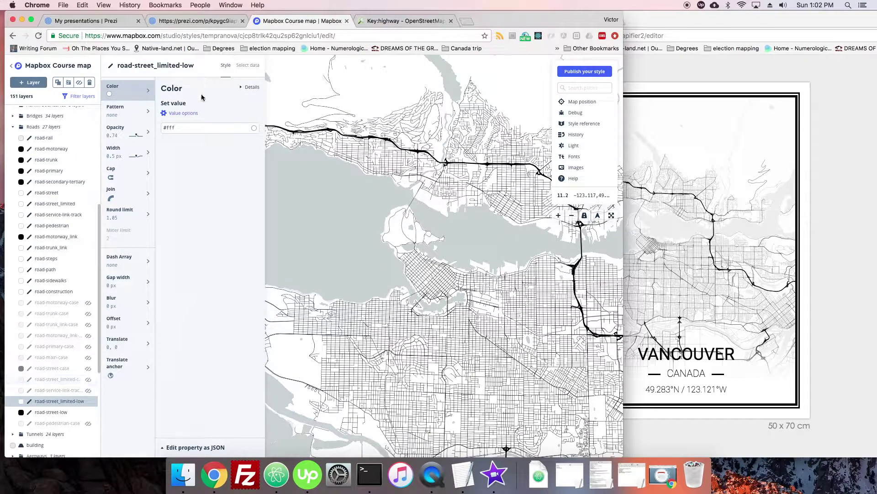
click(205, 127)
click(244, 221)
click(61, 283)
Select the nine minor road layers, from road-street to road-construction, together
click(62, 291)
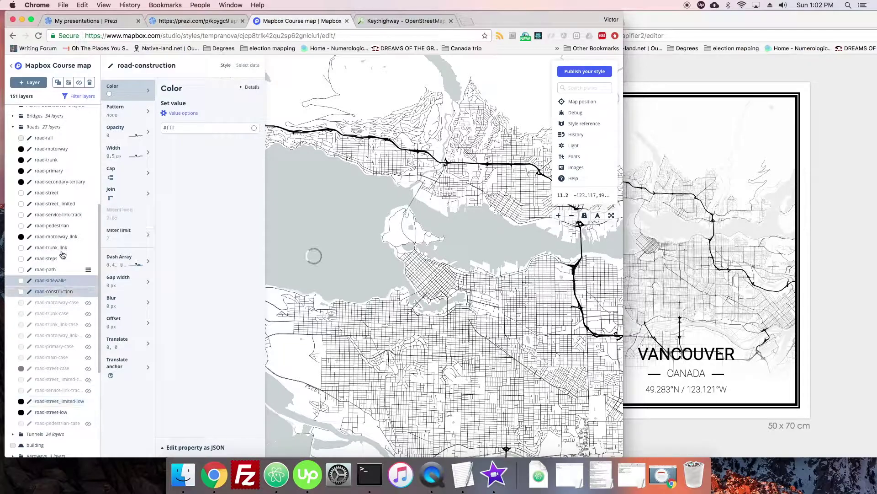
shift+click(59, 248)
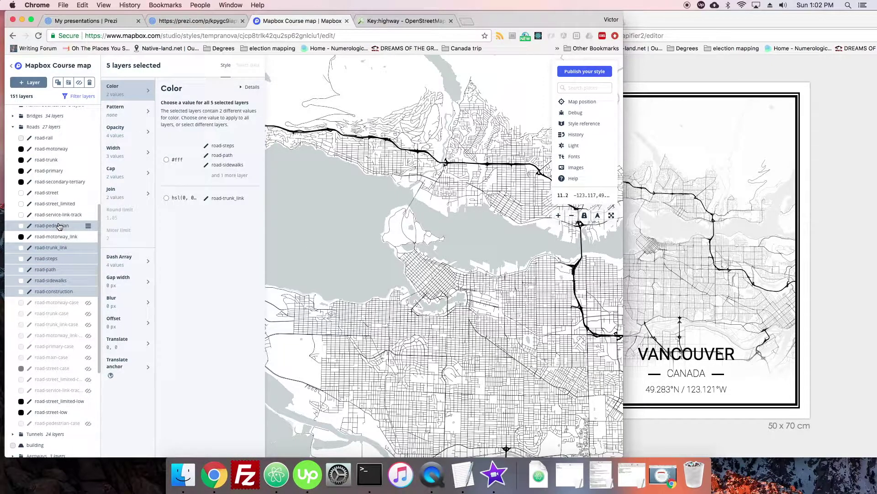
super+click(59, 226)
super+click(54, 192)
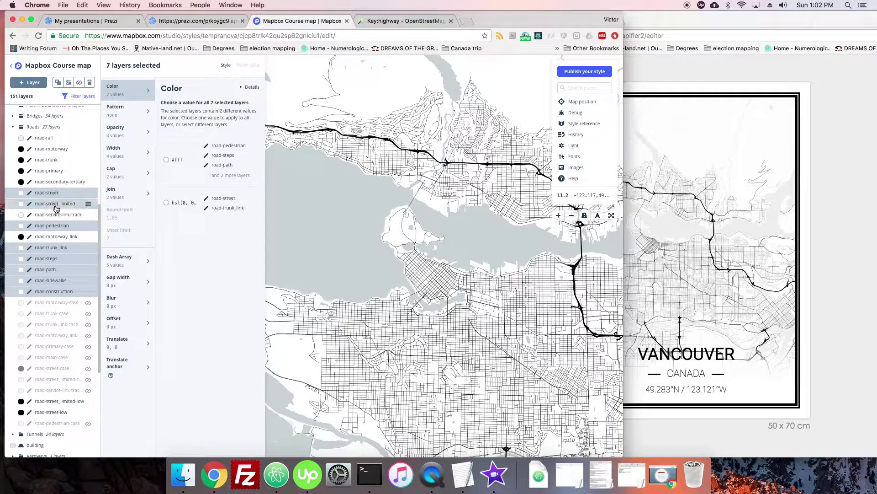
super+click(55, 203)
super+click(57, 215)
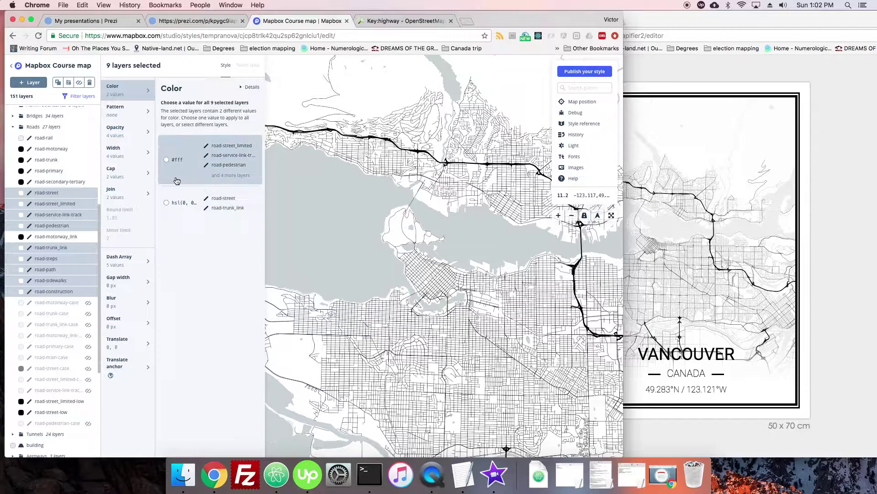
Compare their pattern, opacity, cap and join values, then apply #fff as the shared colour
click(120, 111)
click(120, 131)
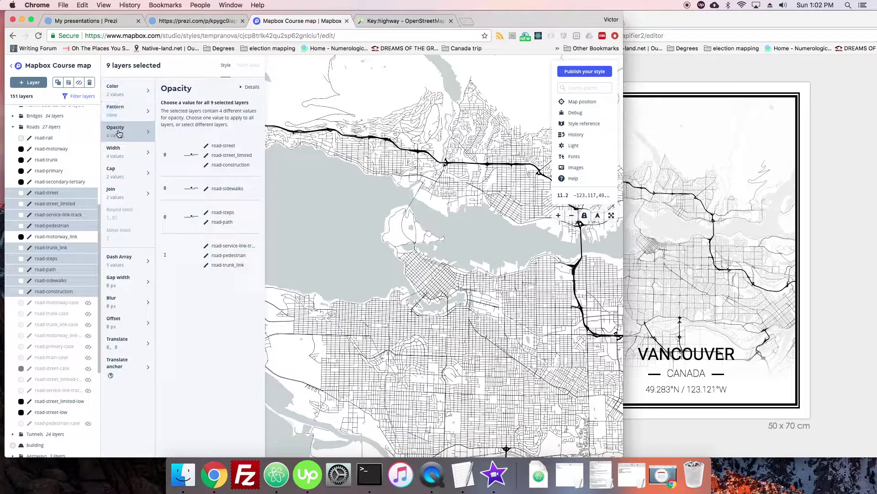
scroll(422, 202, down, 3)
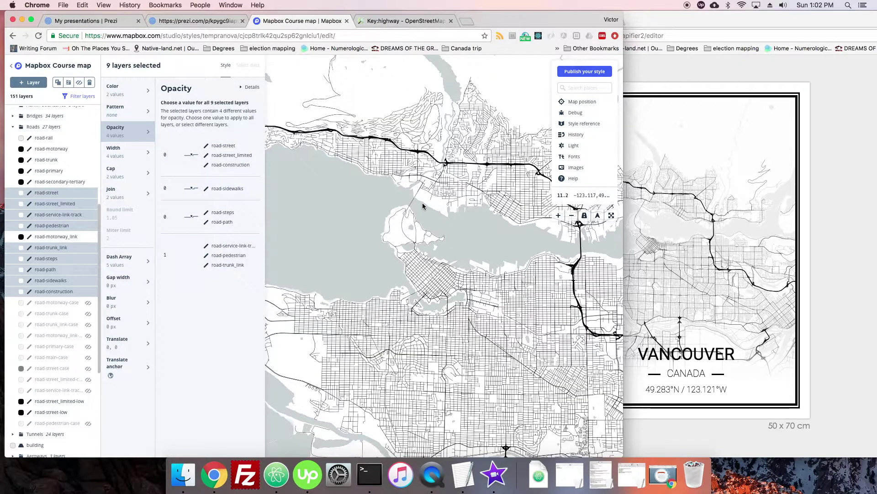
scroll(413, 222, up, 5)
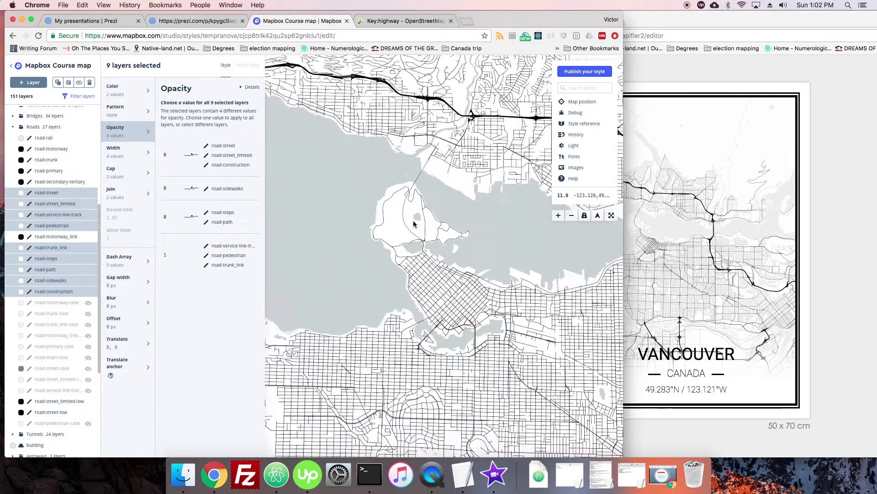
scroll(414, 225, down, 4)
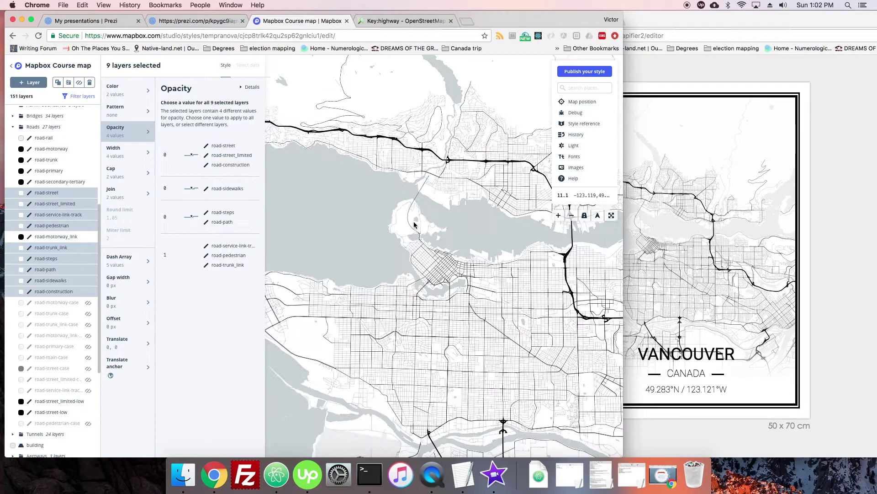
scroll(414, 224, up, 2)
click(121, 172)
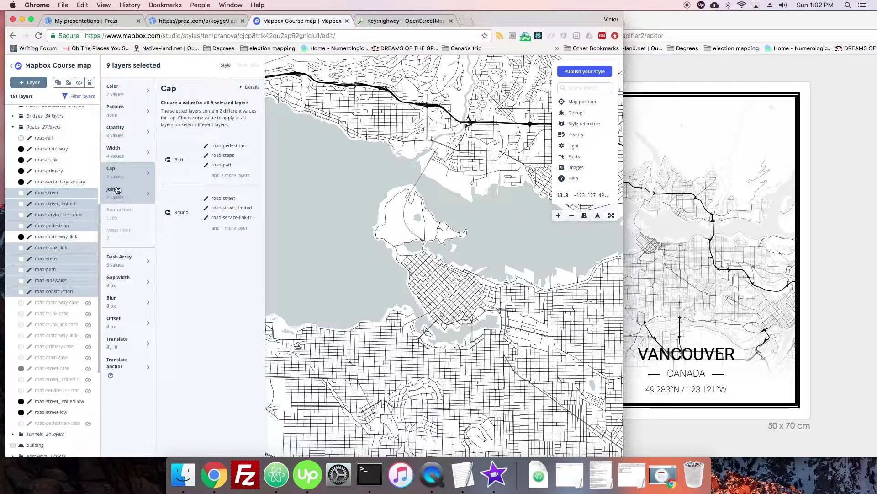
click(125, 200)
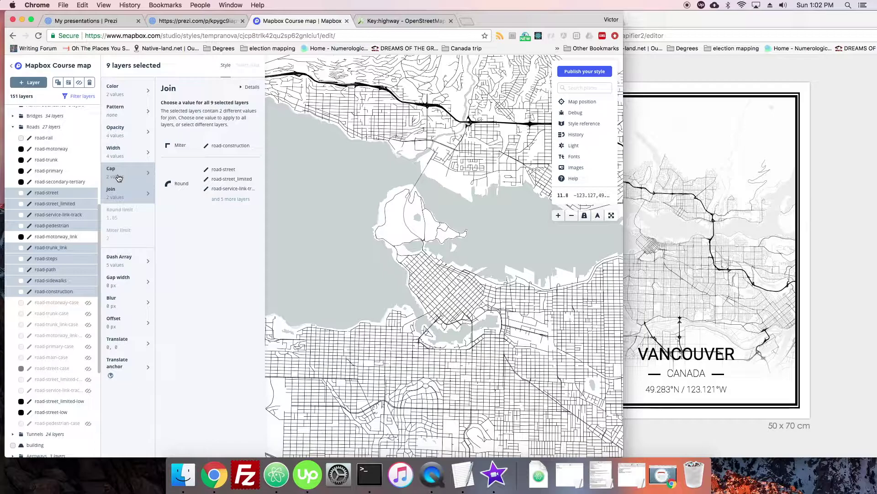
click(124, 91)
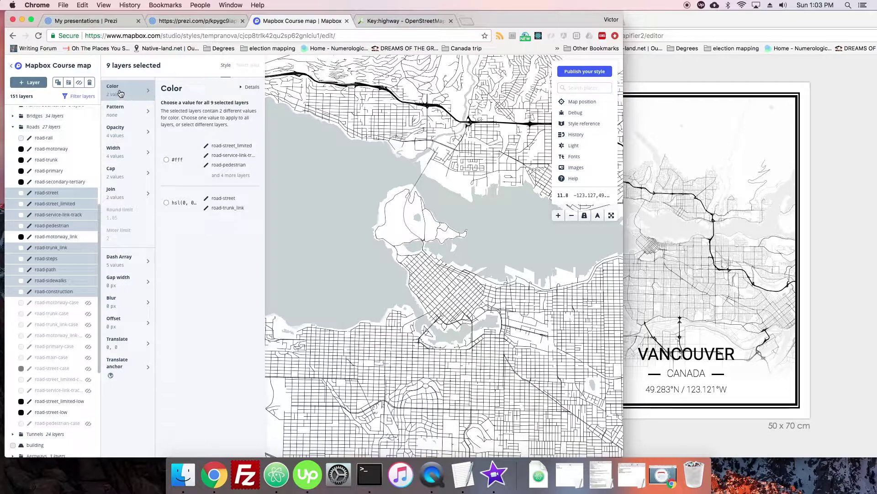
click(181, 146)
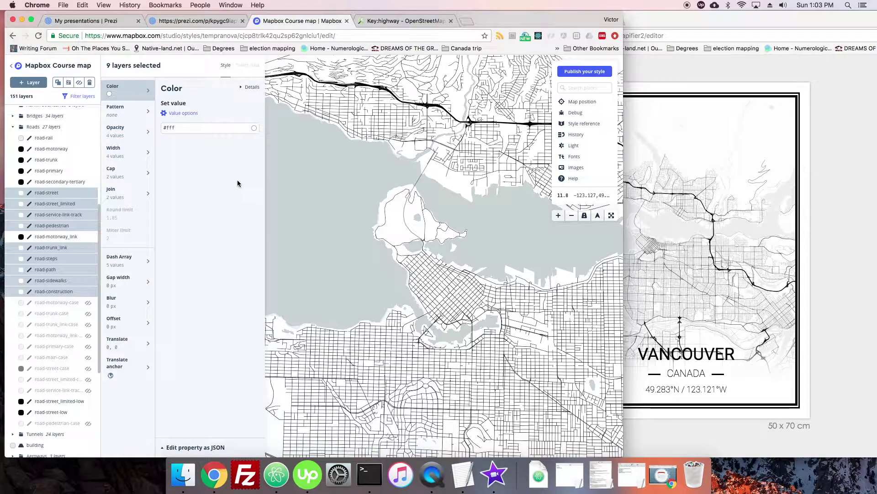
Set the nine minor road layers' colour to black, hsl(0, 0%, 0%)
click(187, 125)
drag(333, 191, 254, 250)
click(221, 251)
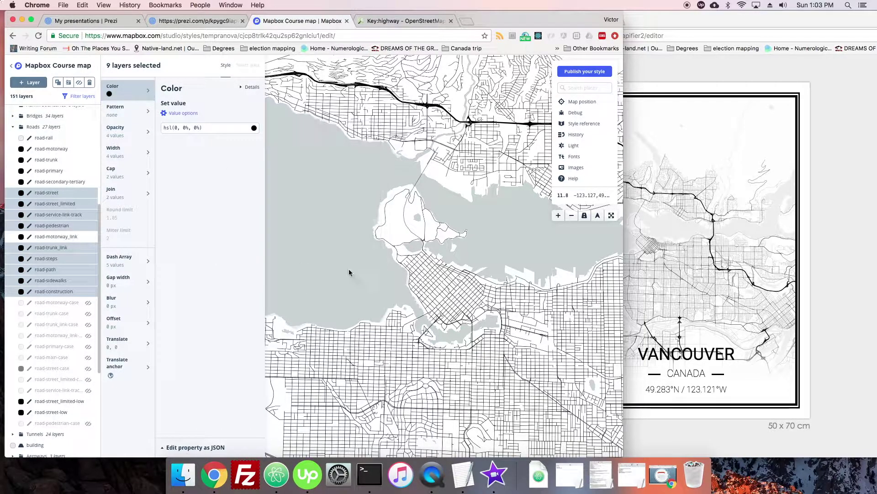
Recentre the map on Vancouver and select the road-motorway_link-case layer
scroll(400, 284, down, 4)
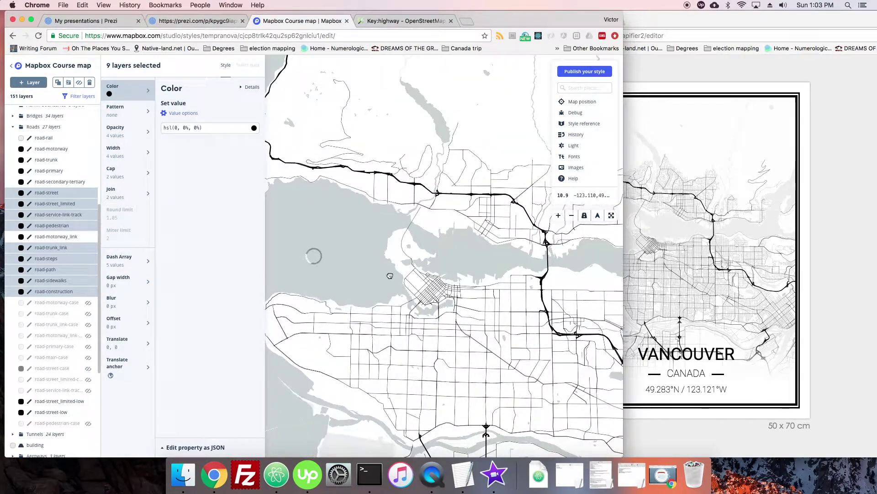
drag(389, 275, 373, 252)
scroll(362, 263, up, 2)
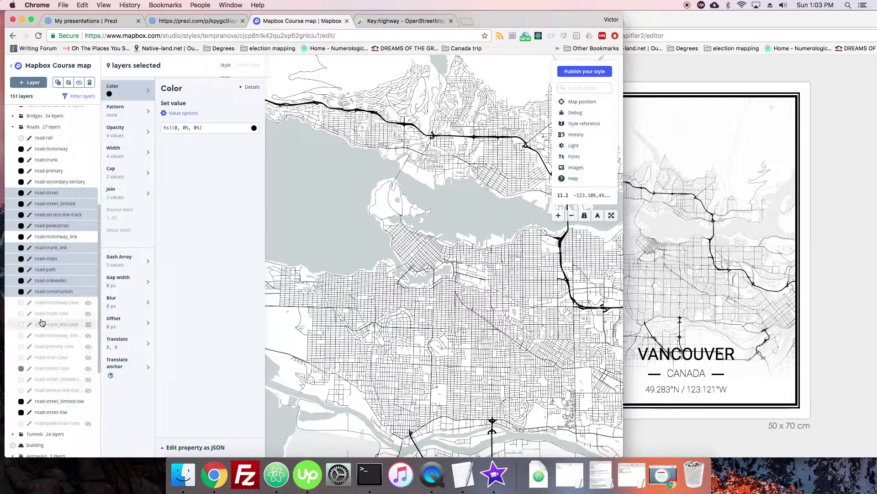
click(59, 335)
Pan the map, inspect the features at one spot, and collapse the Roads group
drag(423, 285, 413, 281)
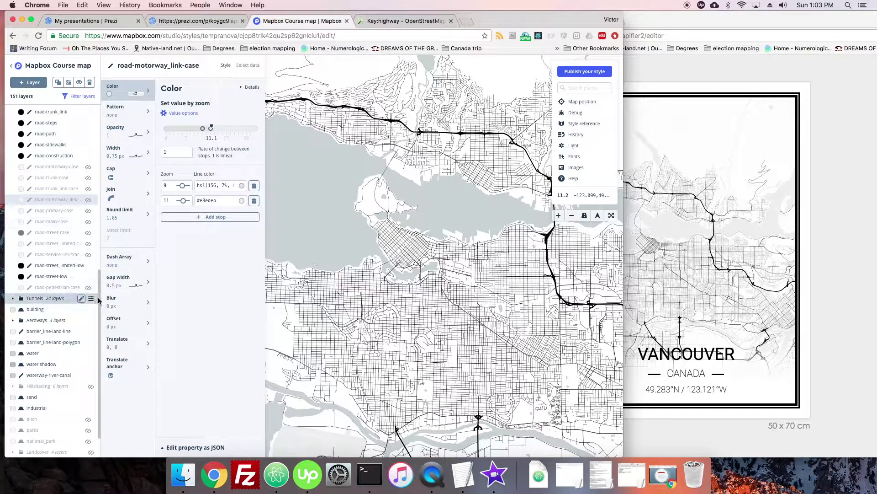
drag(101, 298, 100, 188)
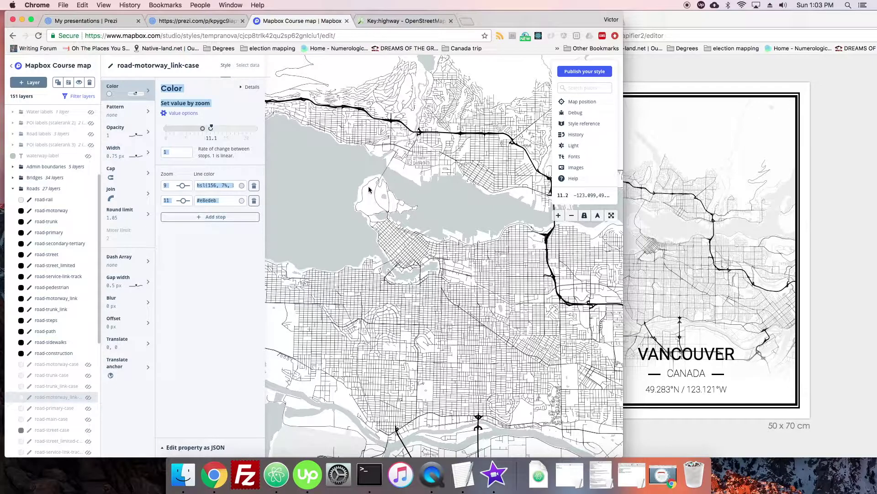
click(455, 206)
click(461, 219)
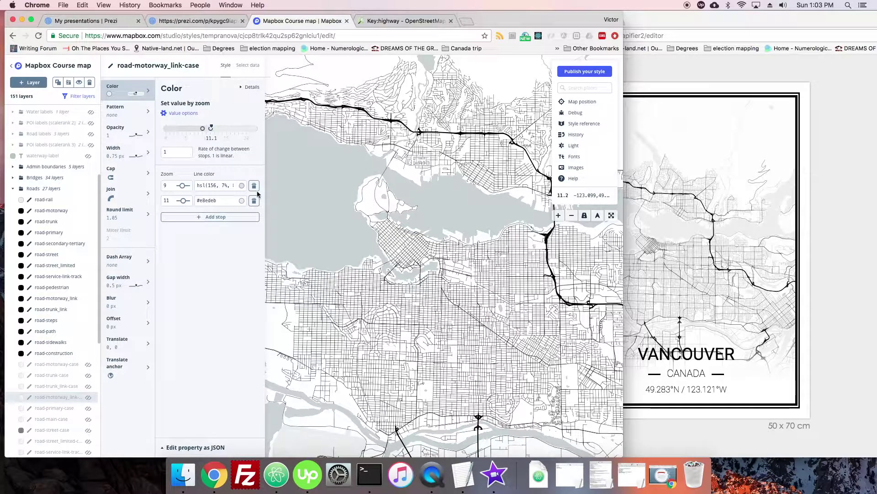
click(19, 188)
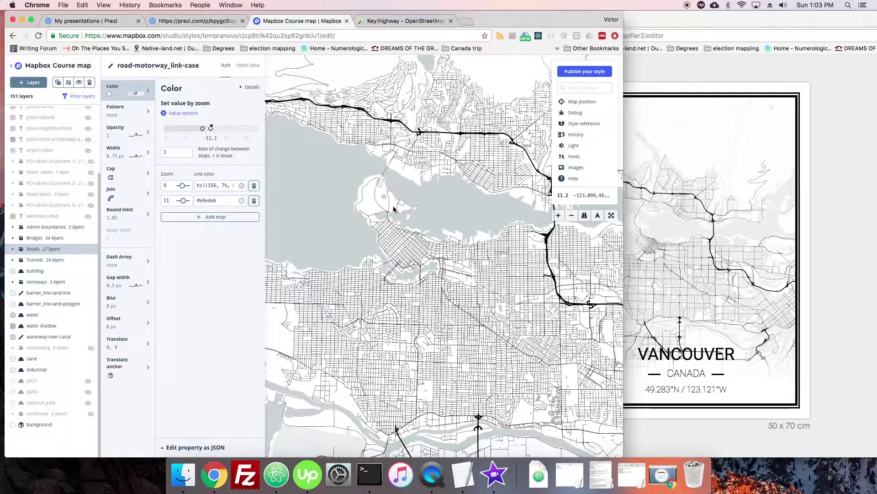
Move the view toward downtown Vancouver and zoom into the Mapify reference poster to compare
drag(399, 266, 422, 247)
scroll(421, 247, up, 3)
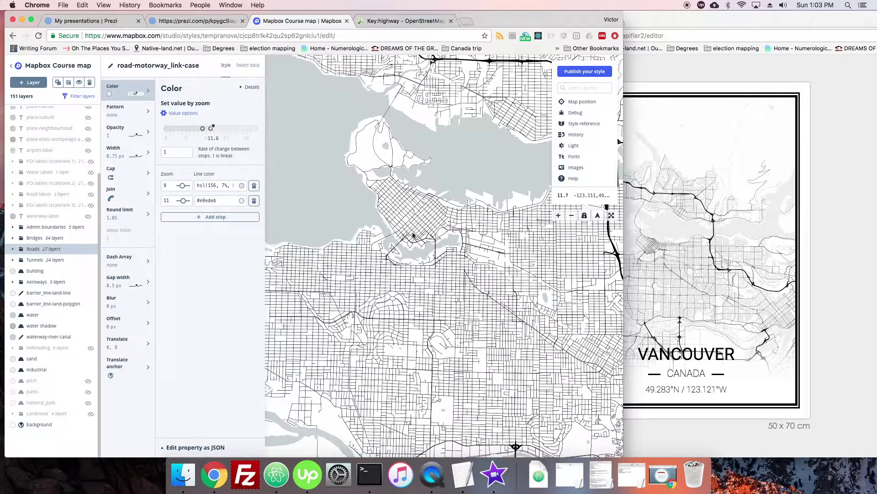
click(656, 247)
click(595, 116)
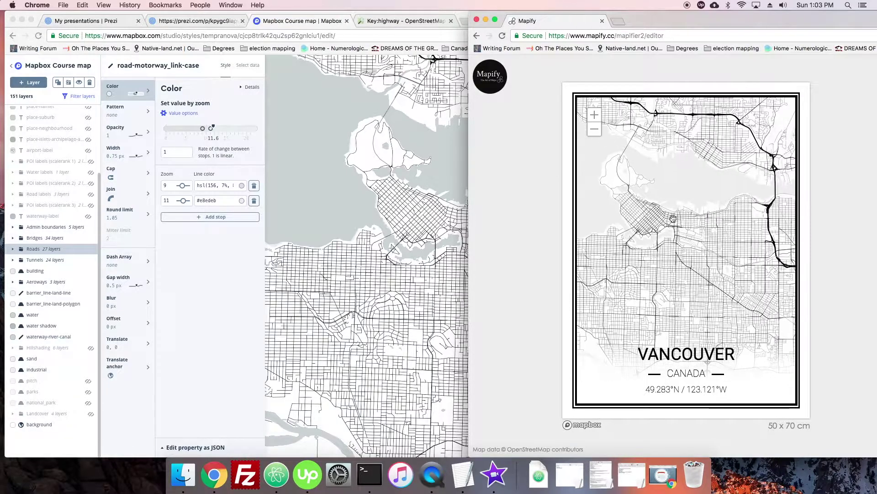
scroll(683, 239, up, 3)
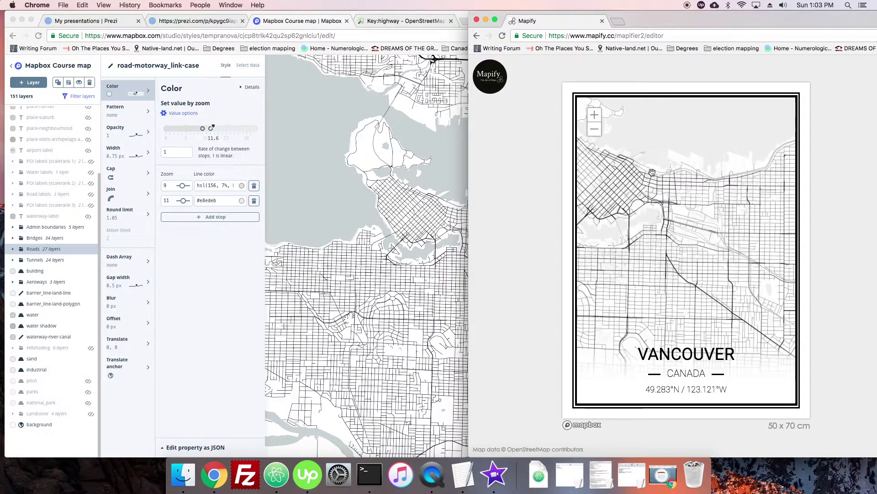
Return to the style editor and expand the Roads group to list its road layers
click(338, 202)
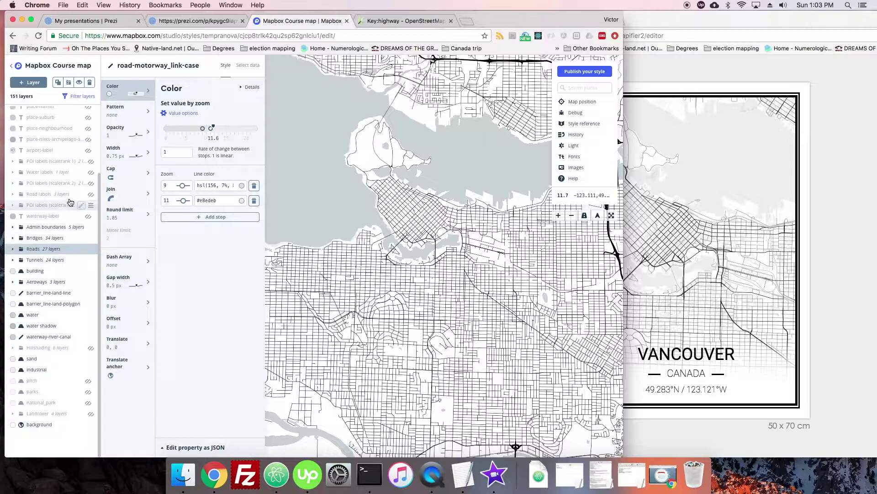
click(13, 249)
scroll(48, 254, down, 2)
Add a zoom-12 opacity stop of 1 to the road-primary layer
click(48, 201)
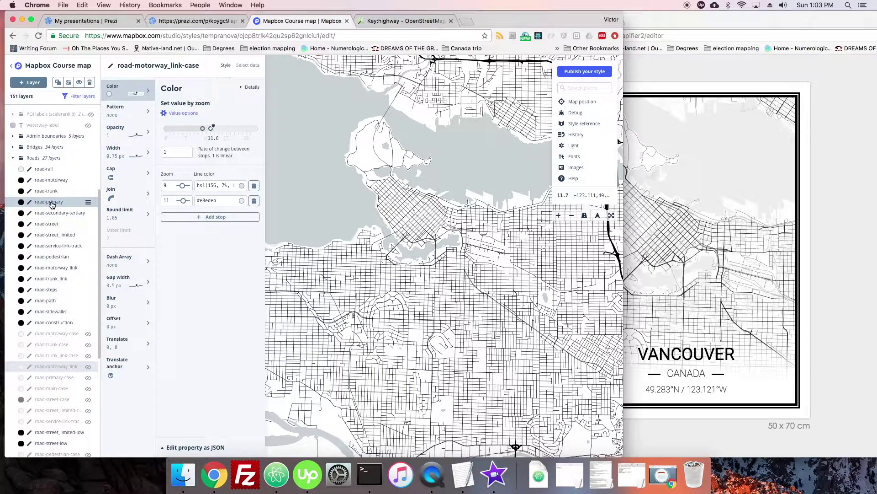
click(114, 135)
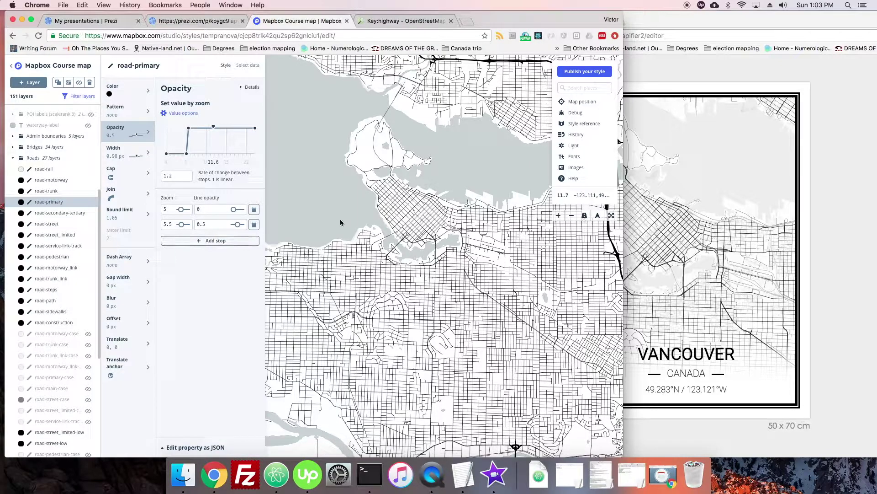
click(215, 240)
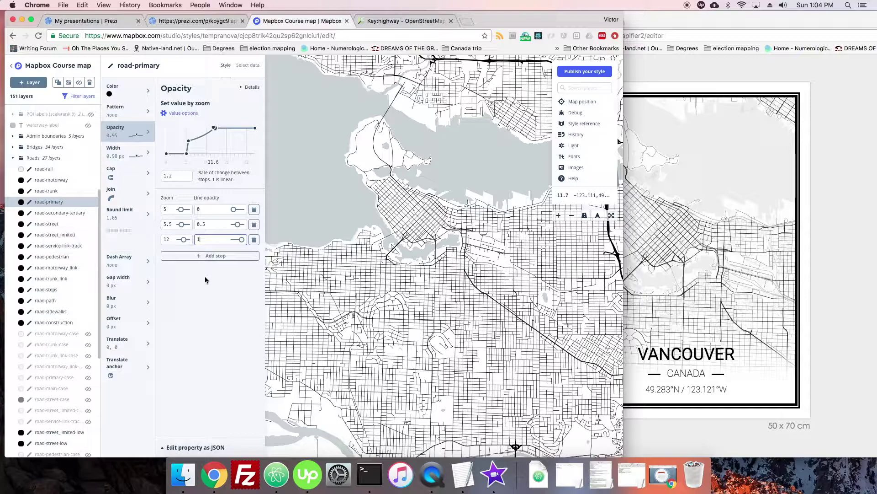
text(1)
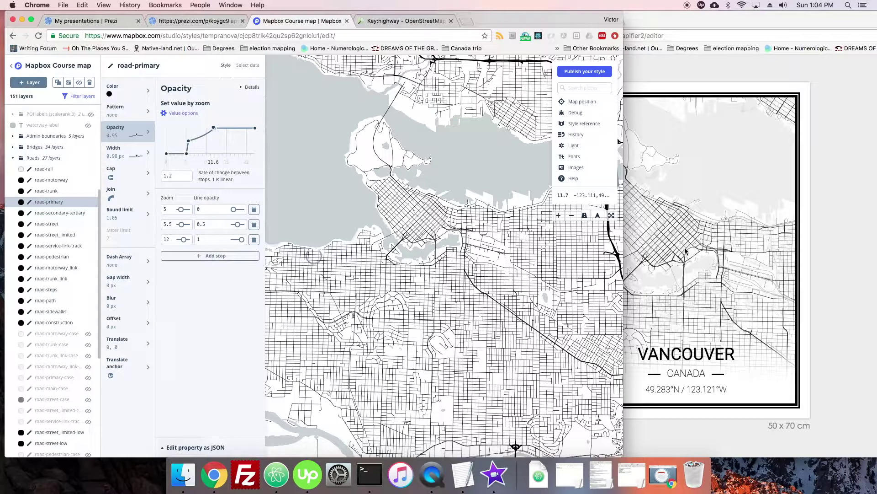
click(120, 150)
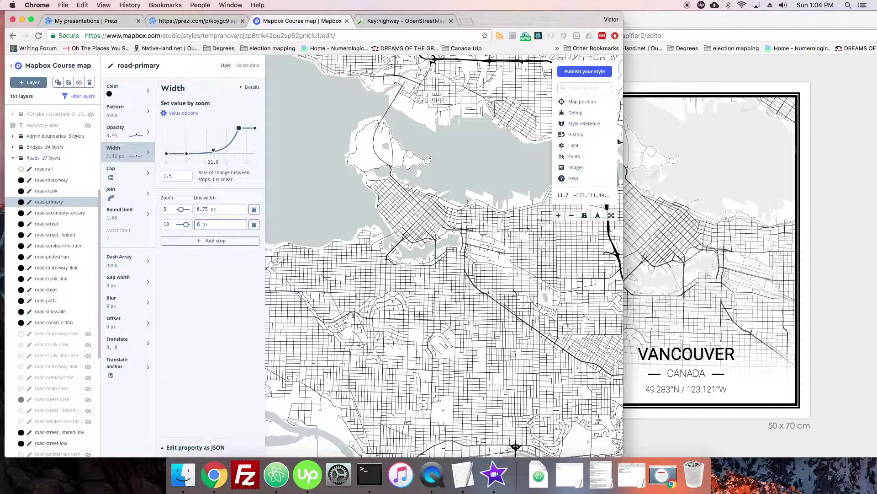
Set road-primary width to 4 px at zoom 18 and add a 1.5 px stop at zoom 12
text(4)
click(209, 242)
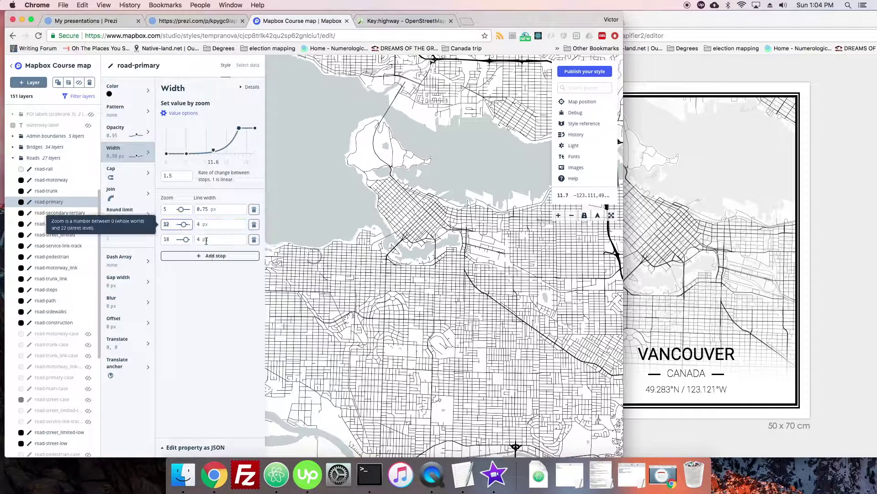
click(201, 223)
text(4)
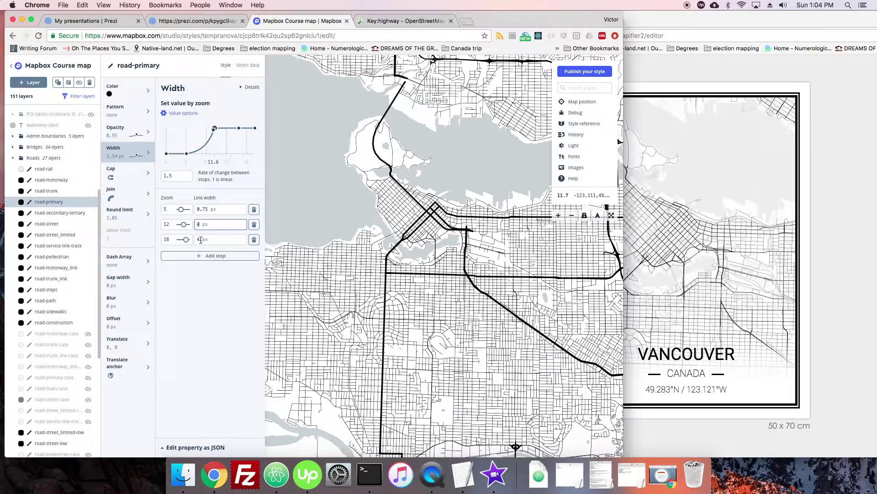
key(BackSpace)
text(3)
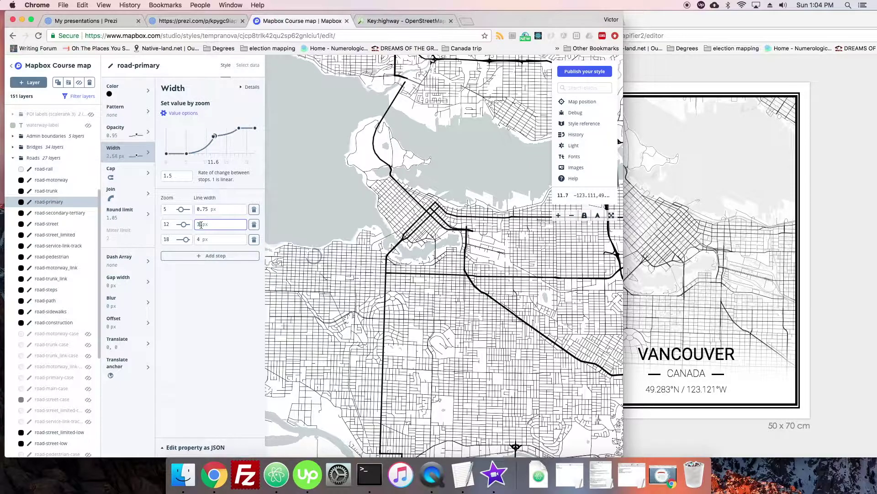
key(BackSpace)
text(1)
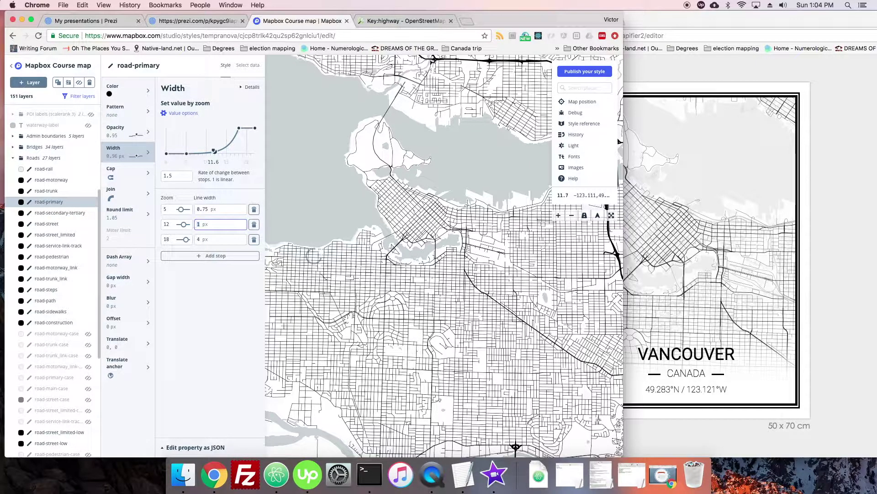
key(BackSpace)
text(2)
key(BackSpace)
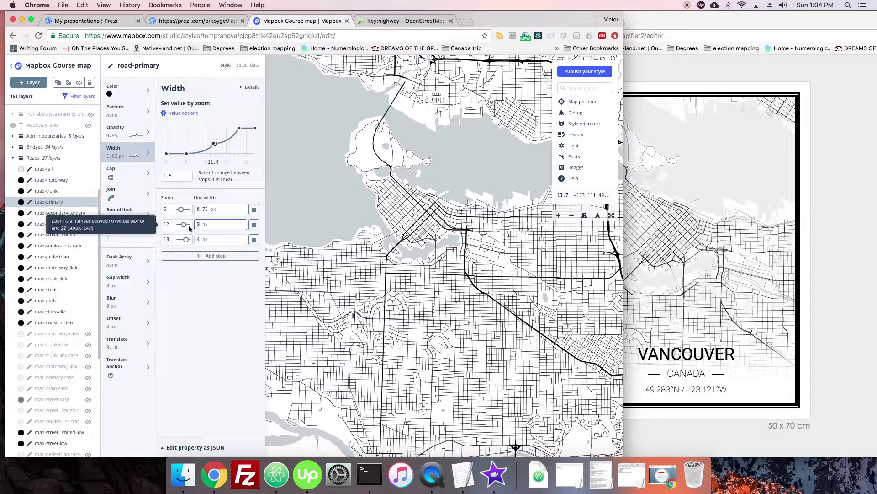
text(1.5)
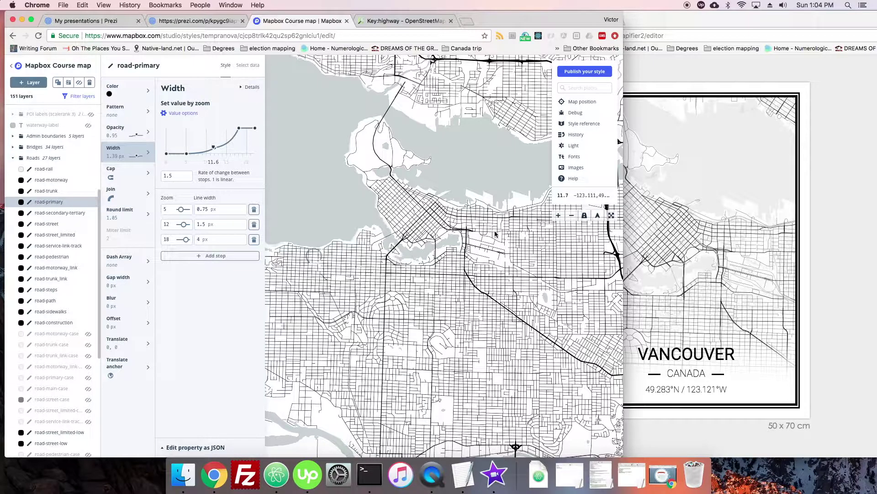
Zoom the map to check the primary roads, then select road-street-low and hide it
scroll(399, 258, up, 3)
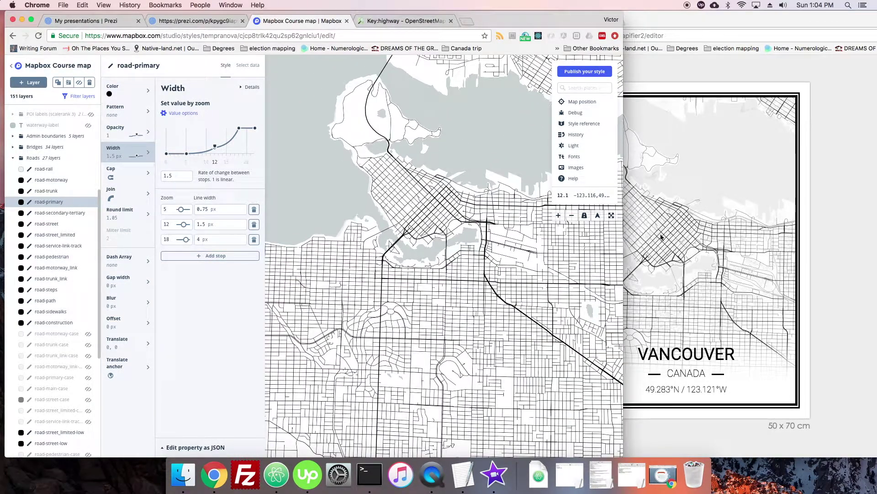
scroll(425, 222, up, 2)
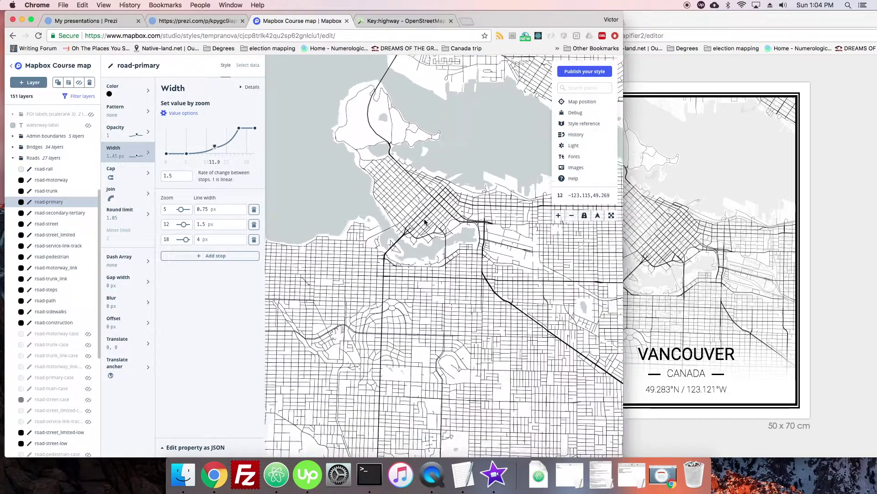
scroll(425, 222, up, 5)
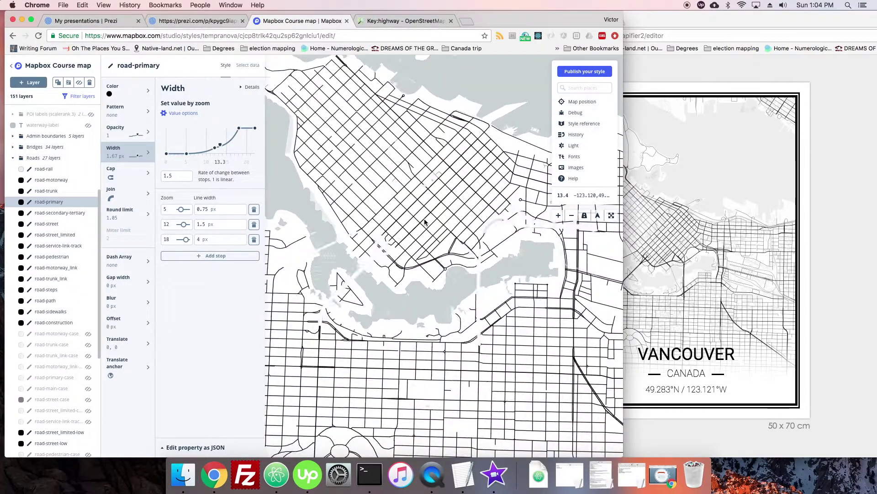
scroll(425, 223, up, 3)
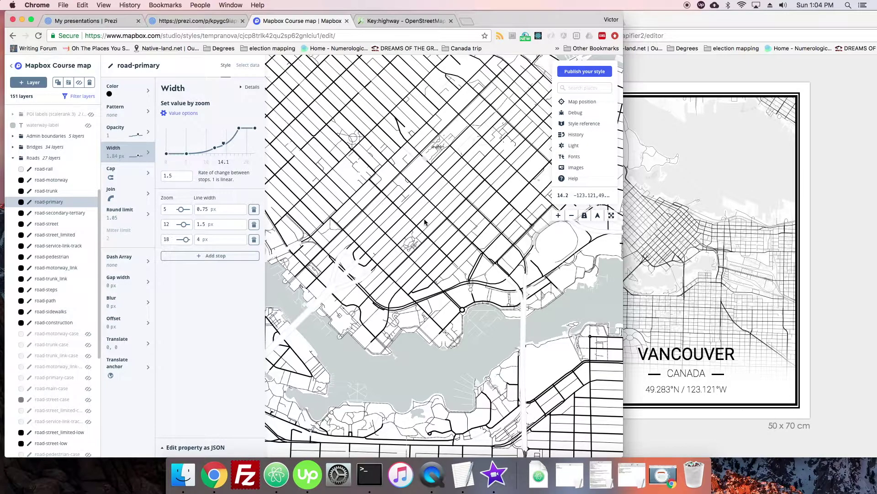
scroll(425, 223, up, 2)
scroll(424, 223, down, 6)
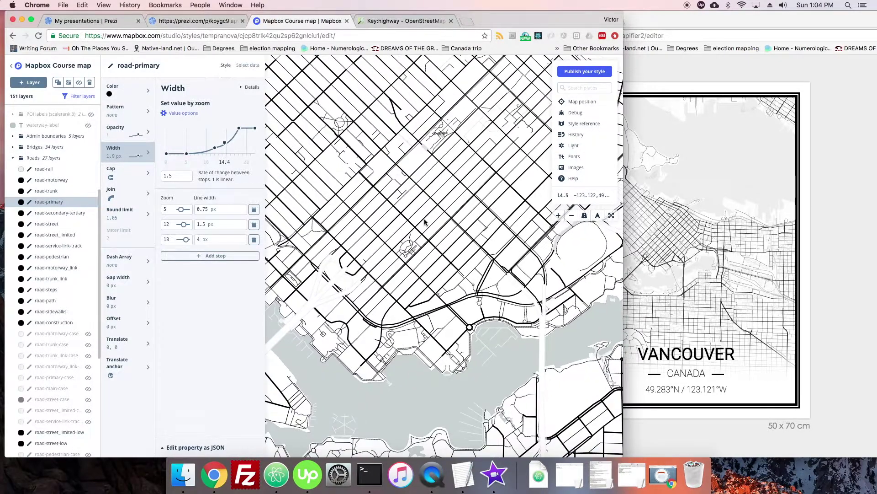
scroll(424, 222, down, 6)
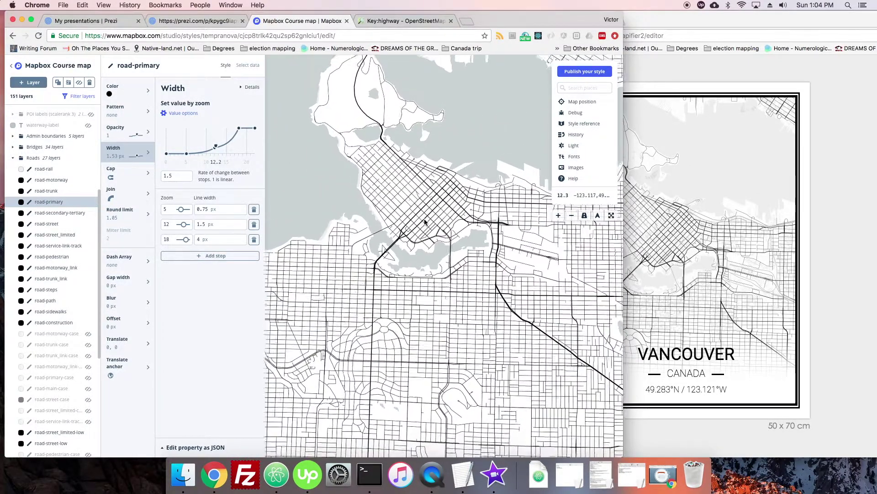
scroll(424, 222, up, 2)
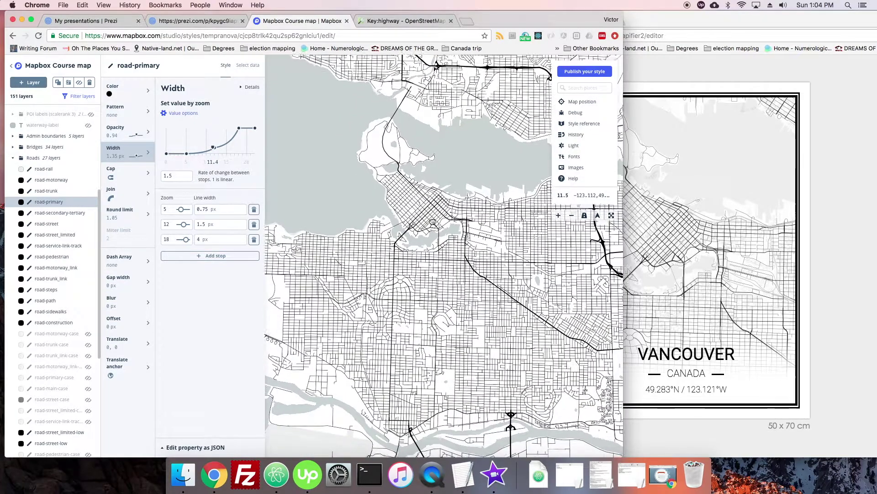
click(433, 224)
click(81, 84)
Show road-street-low again and open its opacity stops: 0 at 11, 1 from 11.25–14, 0 at 14.01
click(81, 83)
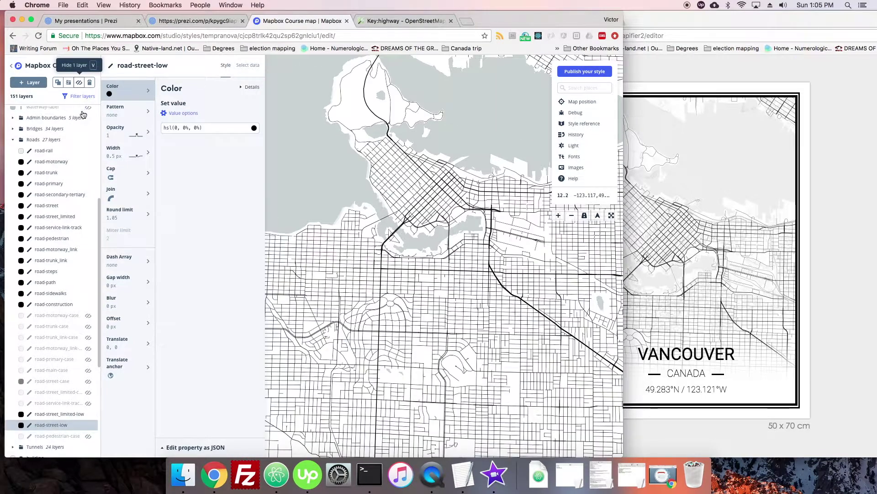
click(111, 137)
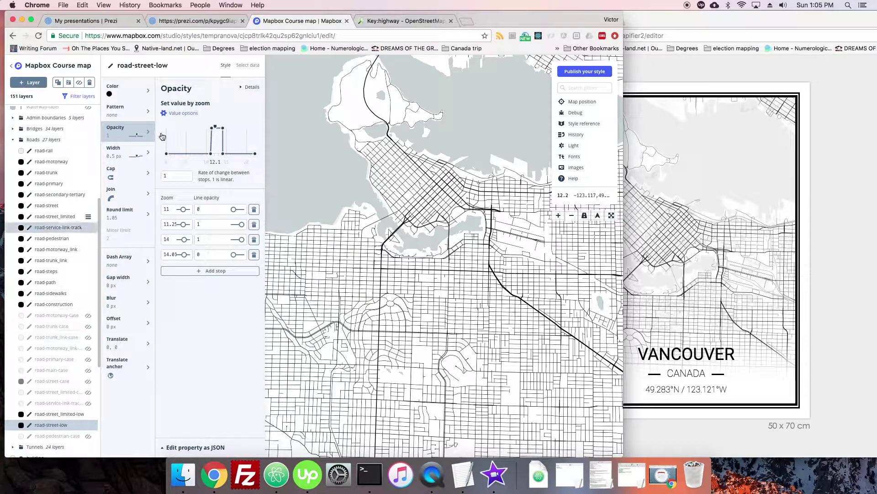
scroll(358, 283, up, 5)
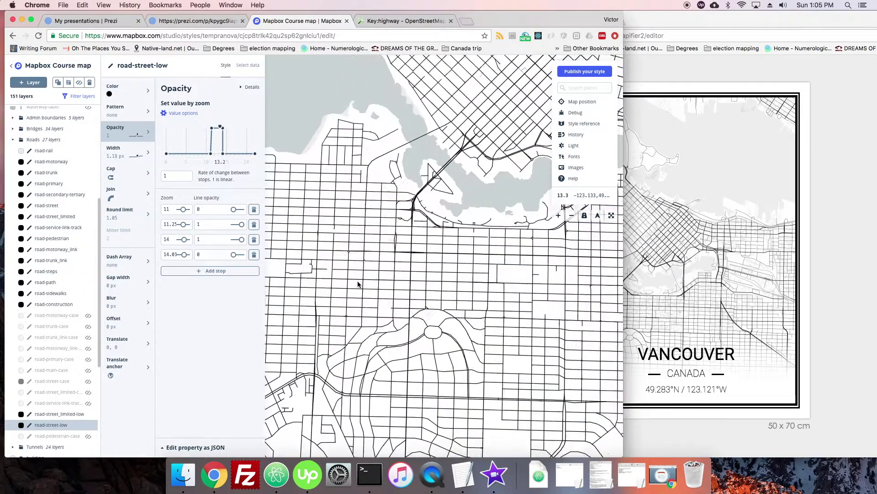
scroll(358, 284, up, 3)
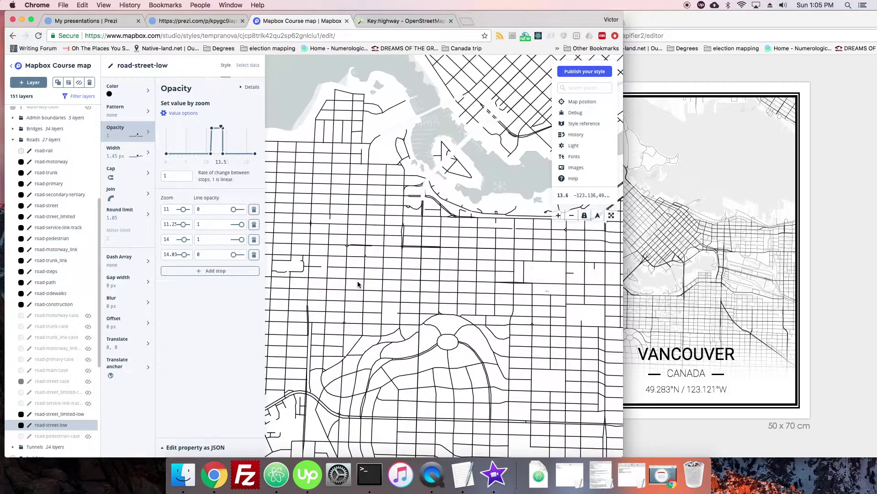
scroll(358, 283, up, 3)
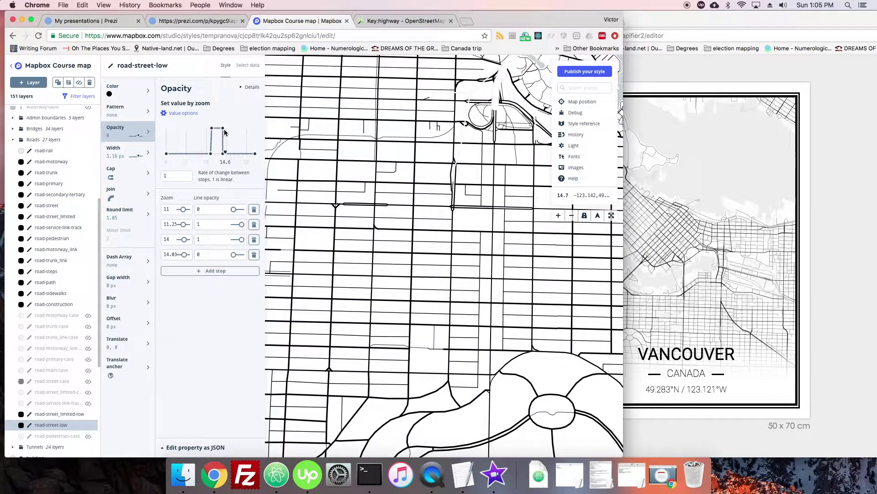
scroll(337, 295, down, 4)
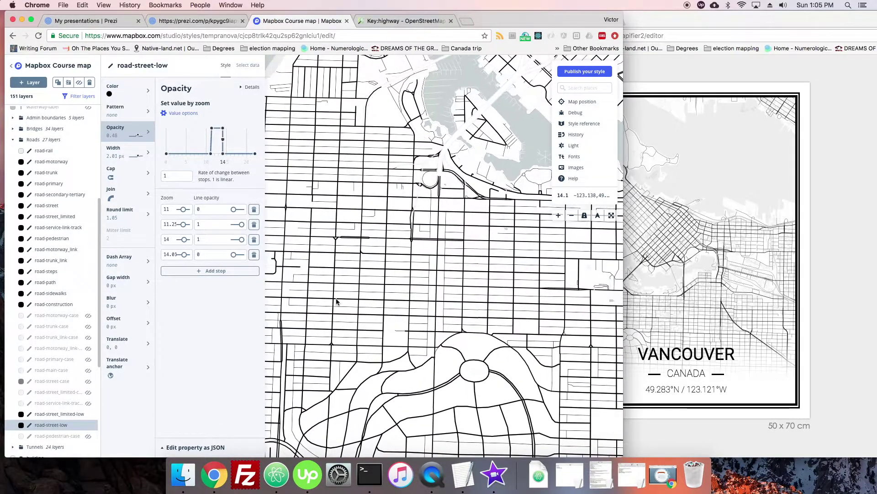
Zoom and pan across Vancouver to check where road-street-low appears
scroll(337, 300, up, 5)
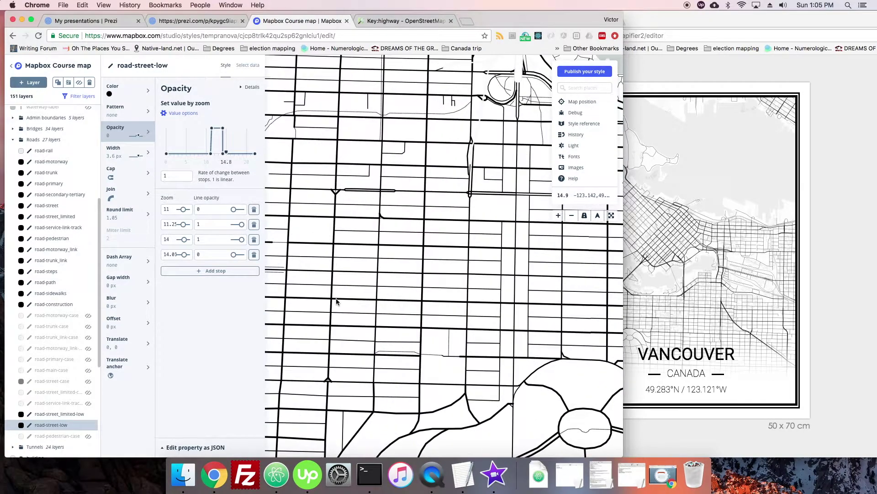
scroll(400, 307, up, 1)
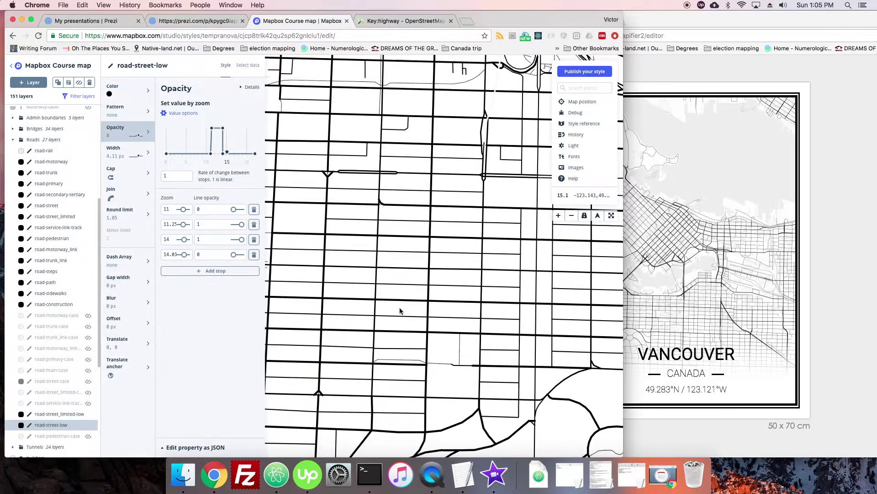
scroll(398, 311, up, 1)
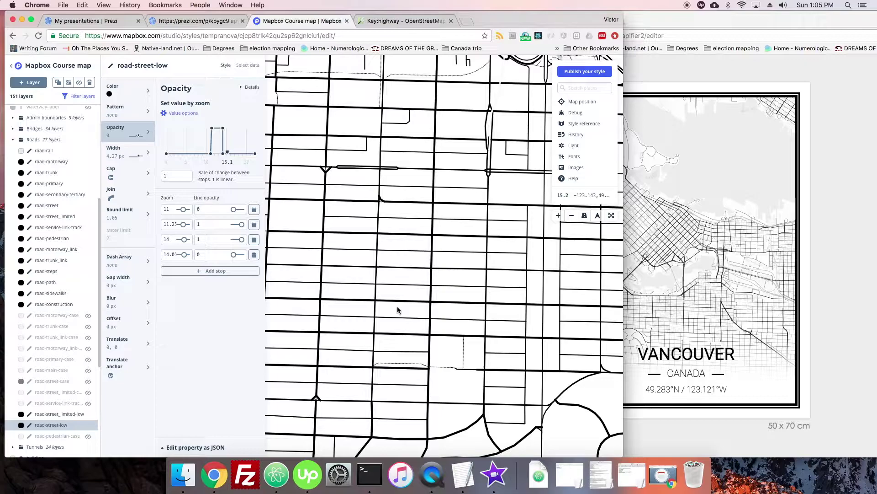
scroll(397, 311, down, 10)
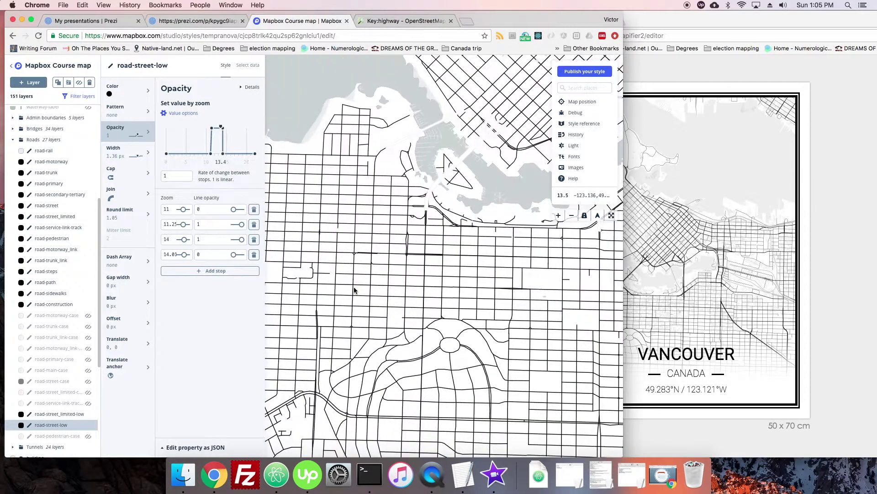
scroll(354, 289, down, 12)
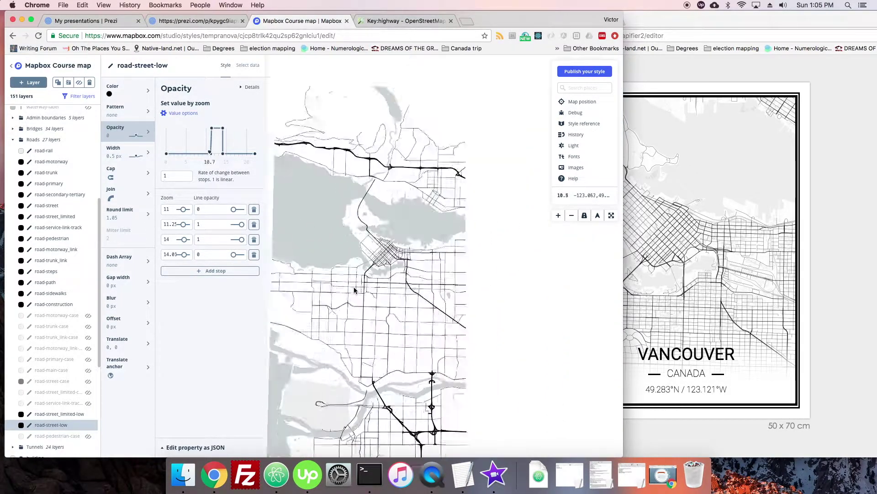
scroll(354, 290, up, 12)
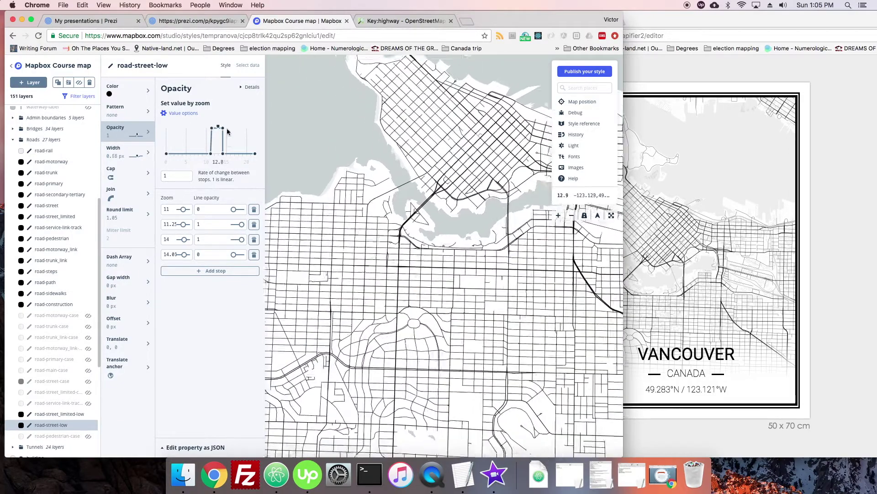
drag(316, 342, 293, 312)
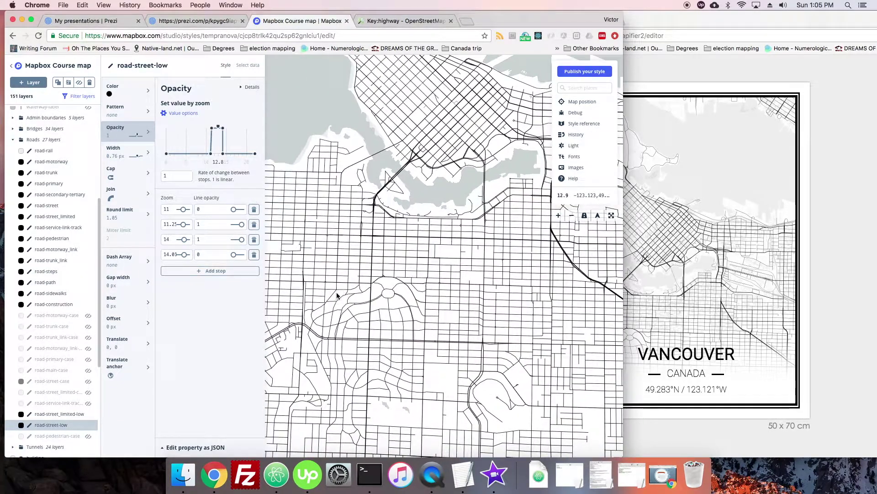
scroll(339, 286, up, 10)
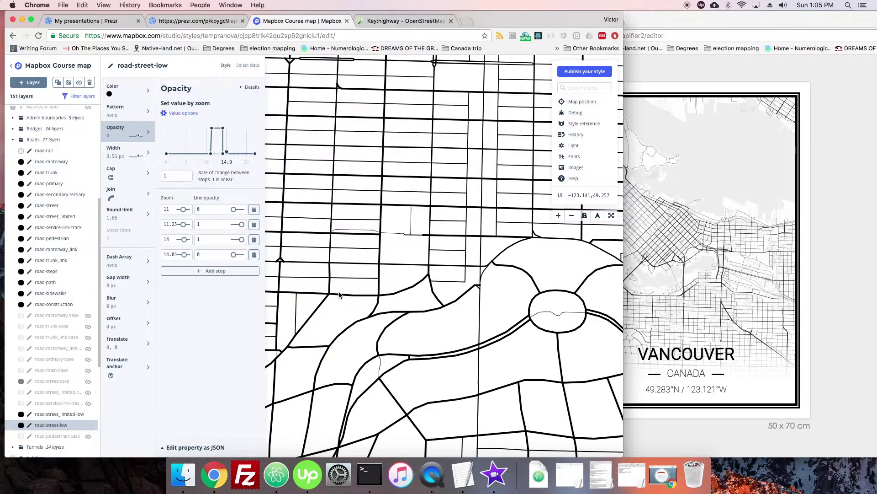
scroll(366, 274, up, 6)
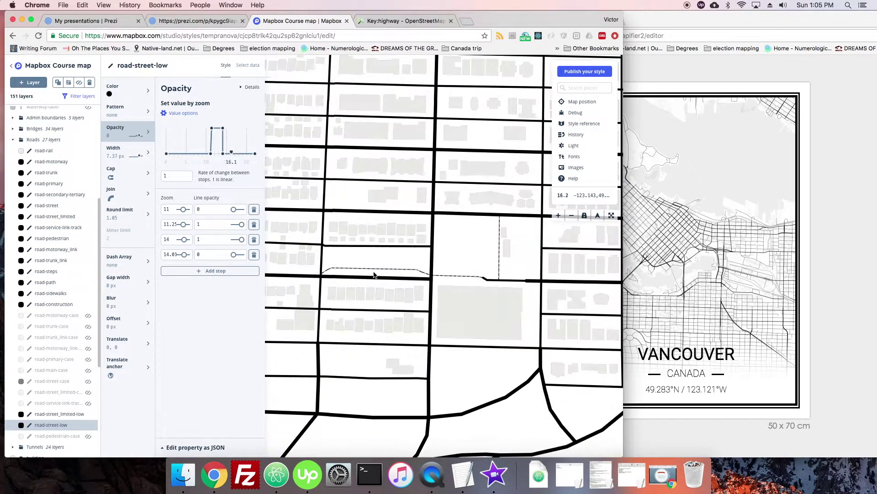
Select road-path and delete its zoom 15, 16 and 17 dash-array stops
click(403, 272)
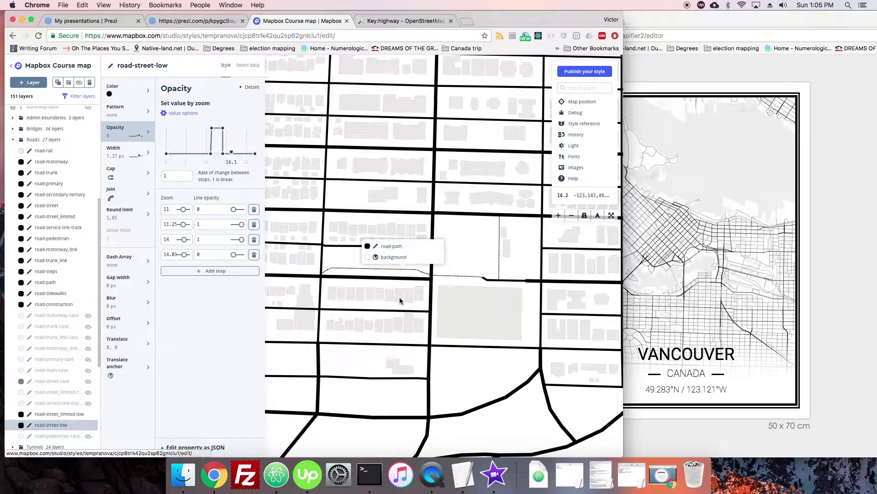
click(79, 282)
click(132, 264)
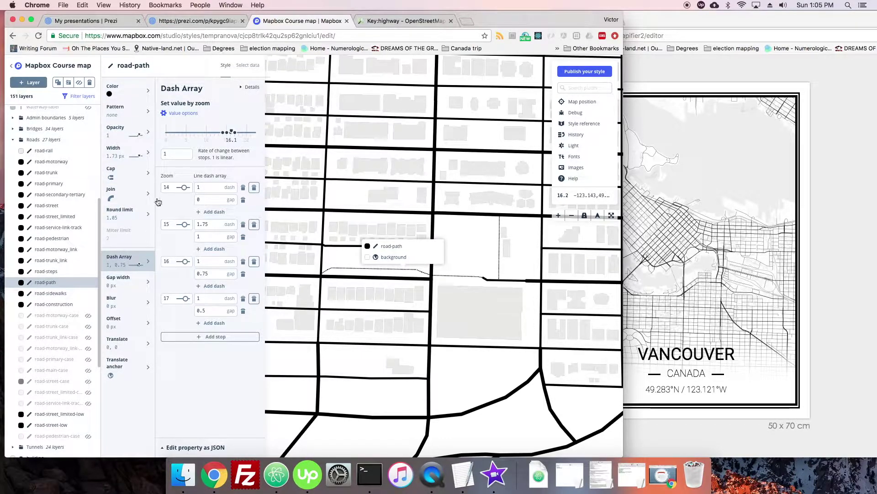
click(254, 298)
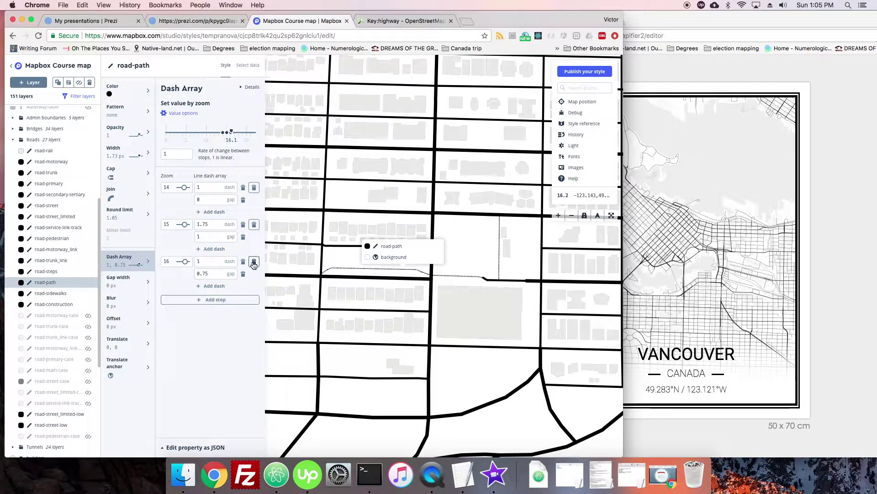
click(254, 261)
click(254, 224)
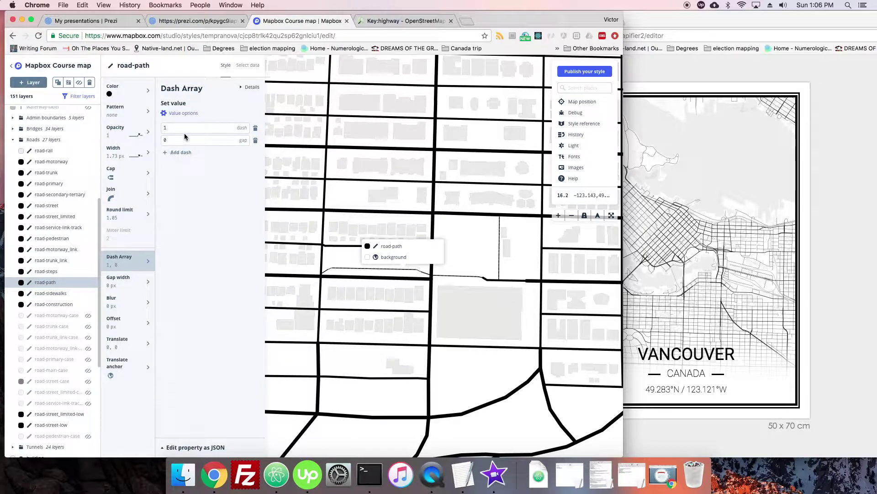
Try a road-path dash length of 6 with gaps of 5 and then 6
click(164, 128)
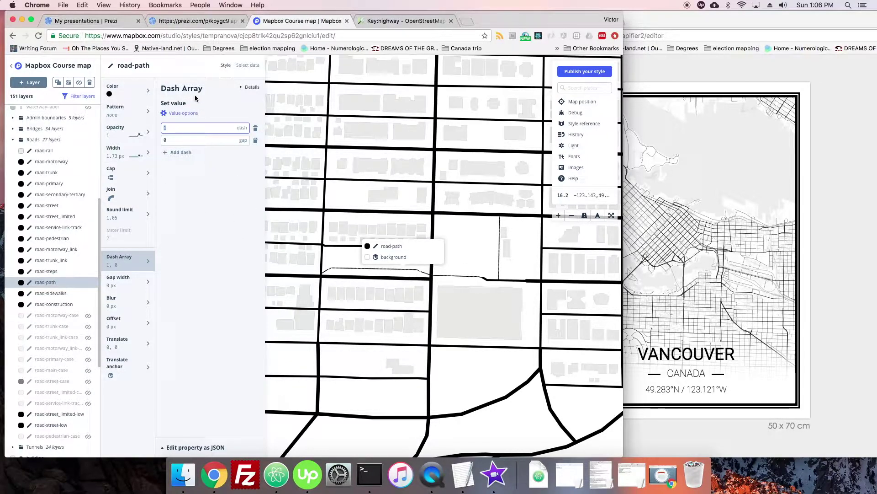
scroll(331, 270, up, 5)
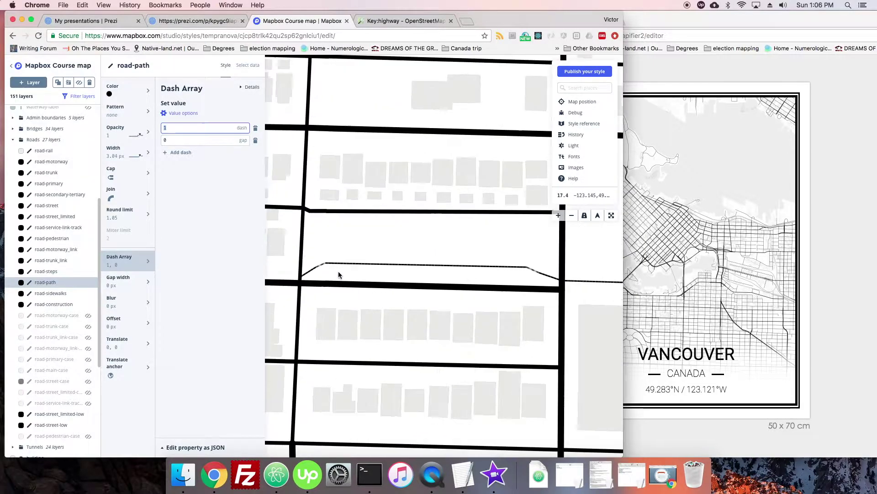
scroll(325, 271, down, 1)
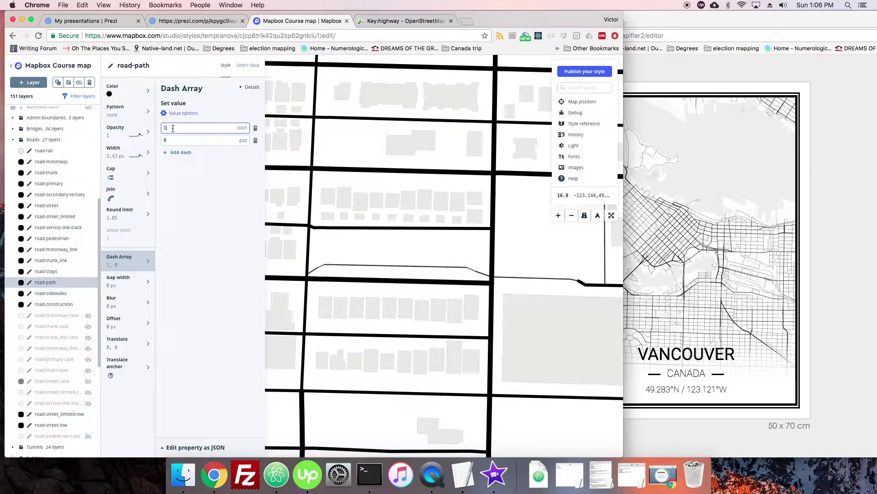
text(6)
key(Tab)
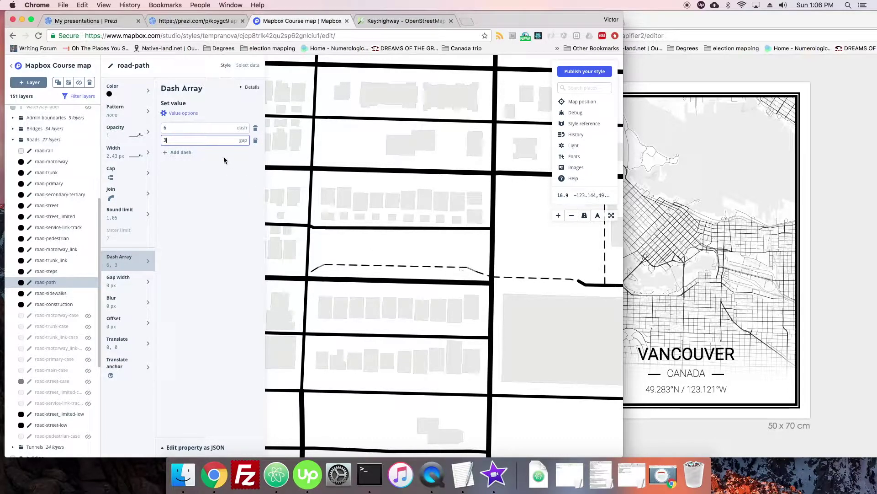
key(BackSpace)
text(5)
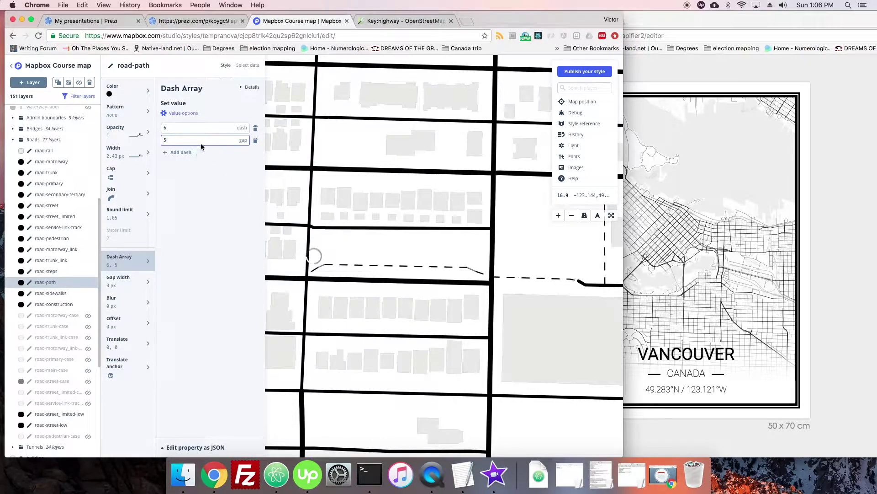
key(BackSpace)
text(6)
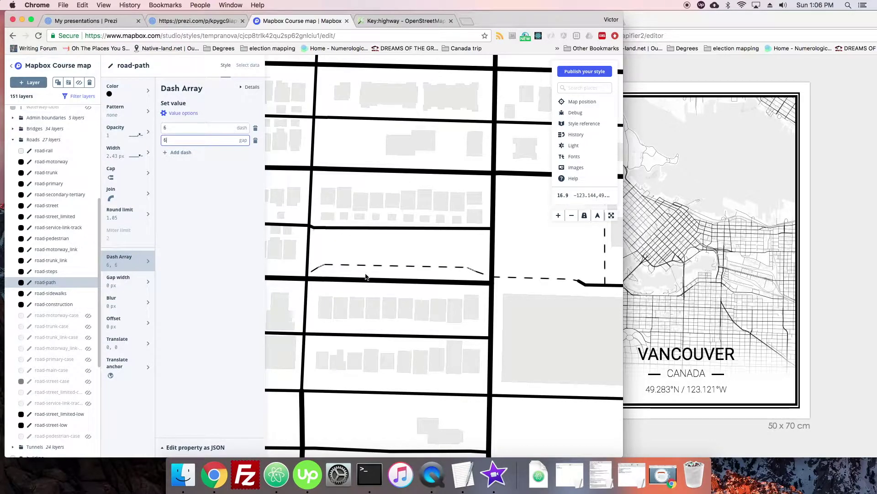
scroll(468, 283, down, 3)
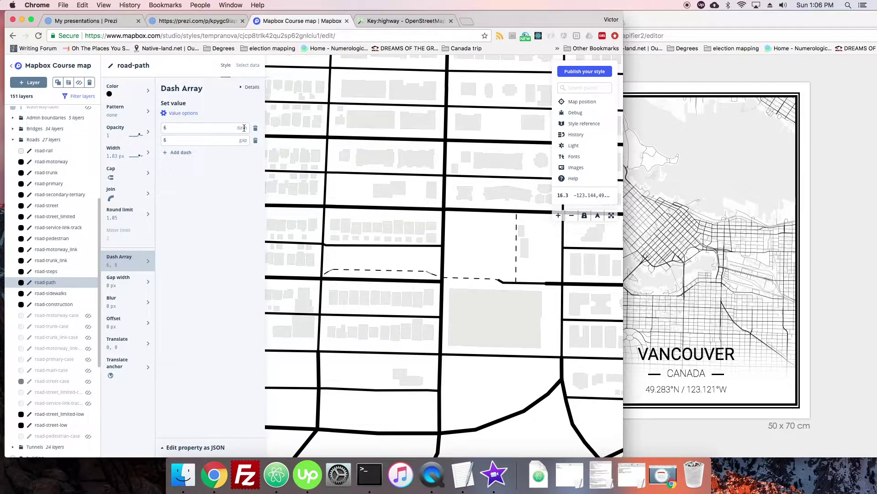
Settle the road-path dash array on dash 3 and gap 1.5
click(195, 130)
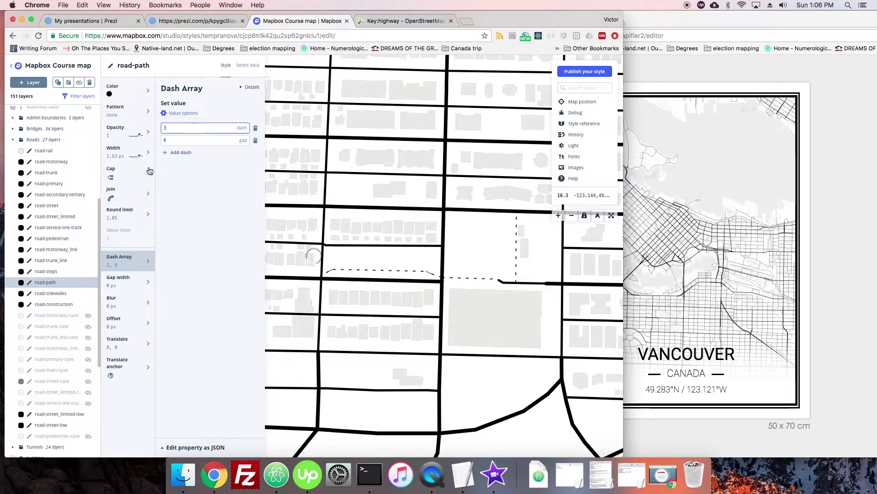
key(Tab)
text(1)
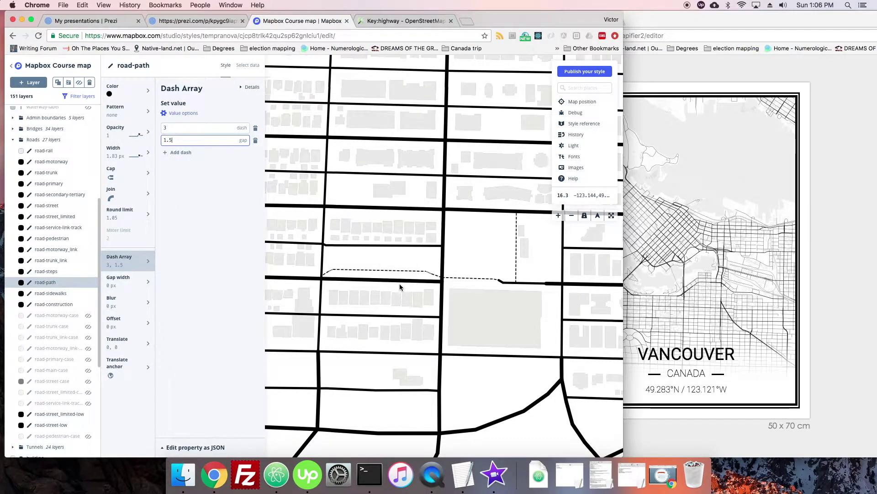
scroll(400, 286, down, 3)
scroll(400, 287, up, 5)
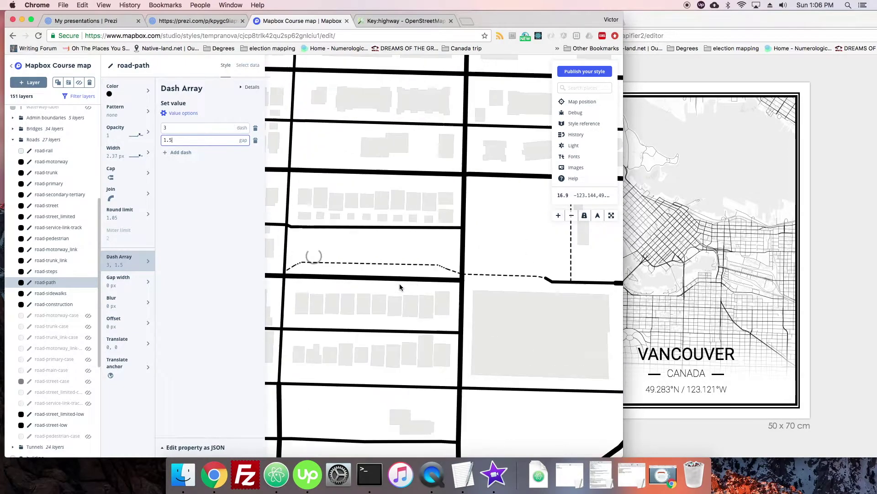
scroll(399, 287, down, 1)
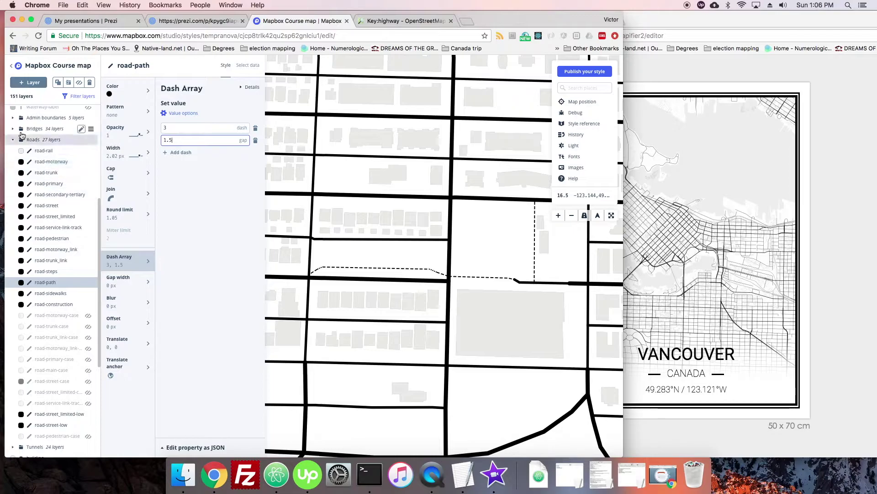
Collapse the Roads group and open the POI labels (scalerank 3) Text properties
click(33, 139)
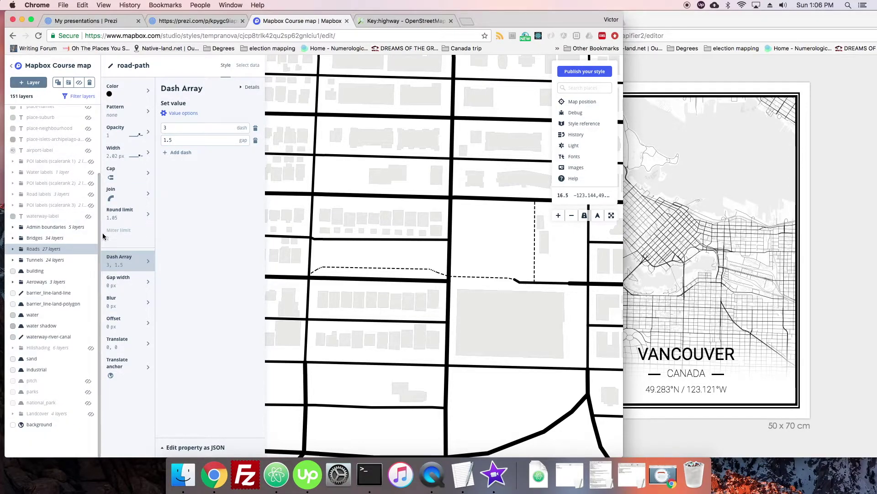
click(49, 213)
click(51, 204)
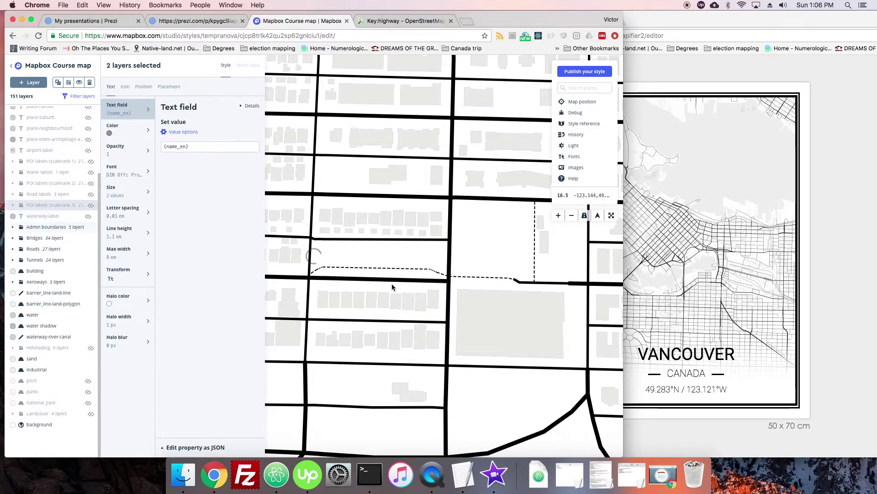
scroll(388, 291, down, 10)
scroll(382, 291, down, 10)
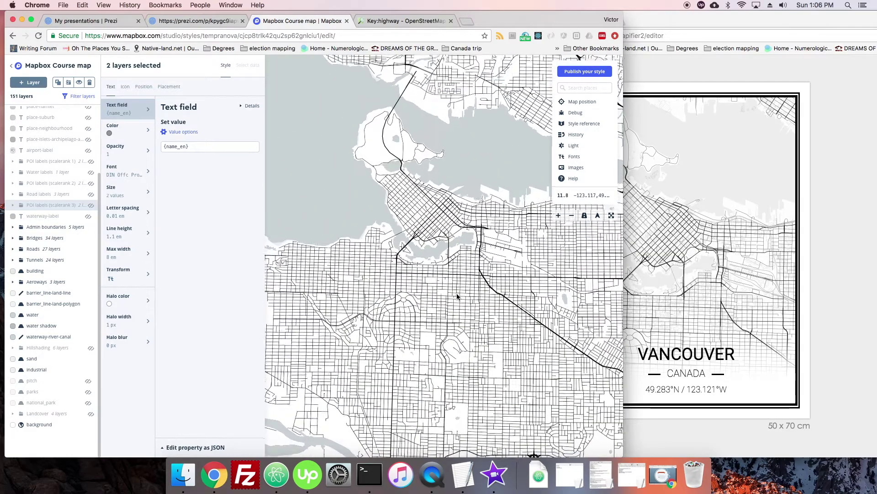
scroll(450, 323, down, 5)
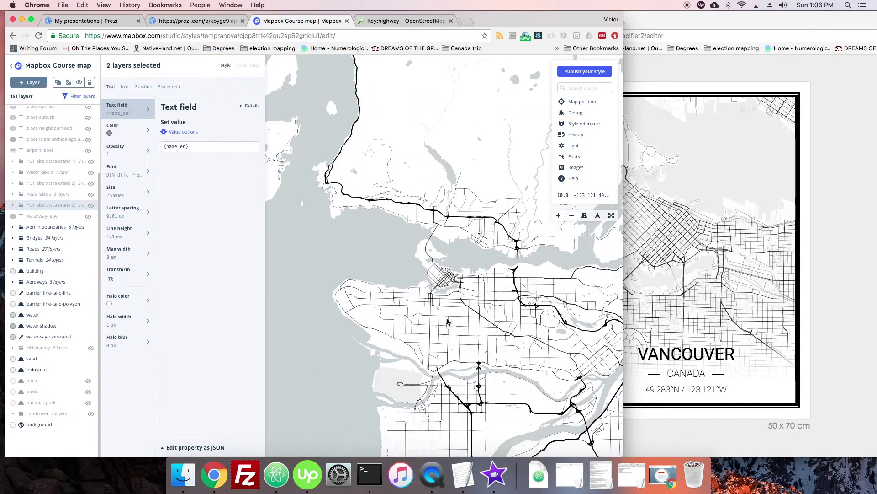
scroll(54, 206, up, 5)
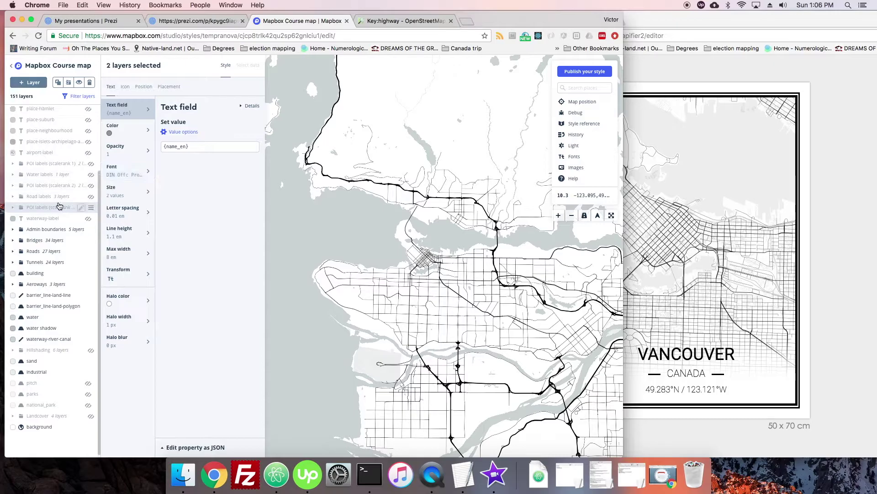